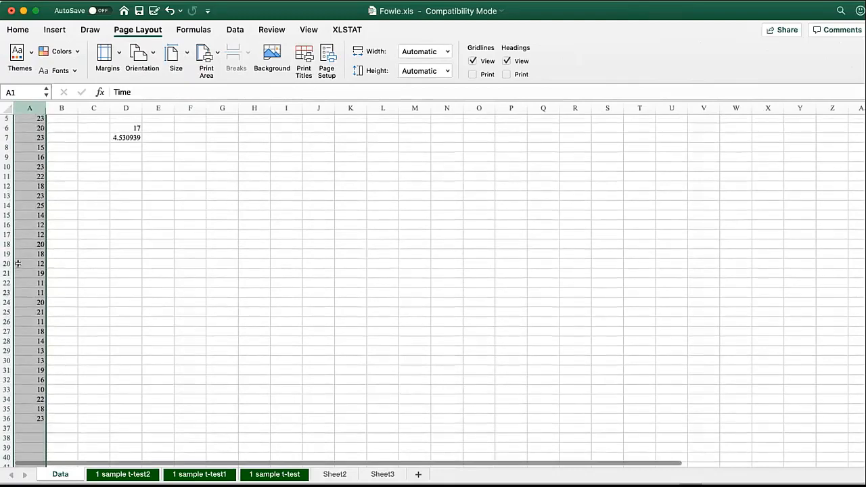
Clear the contents of column D and enlarge the worksheet view to 160%
{"action": "right_click", "coordinate": [127, 107]}
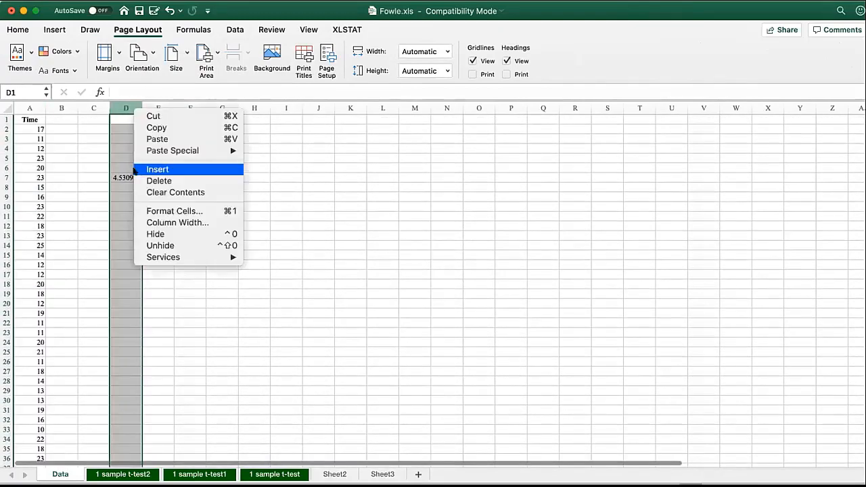
{"action": "left_click", "coordinate": [156, 192]}
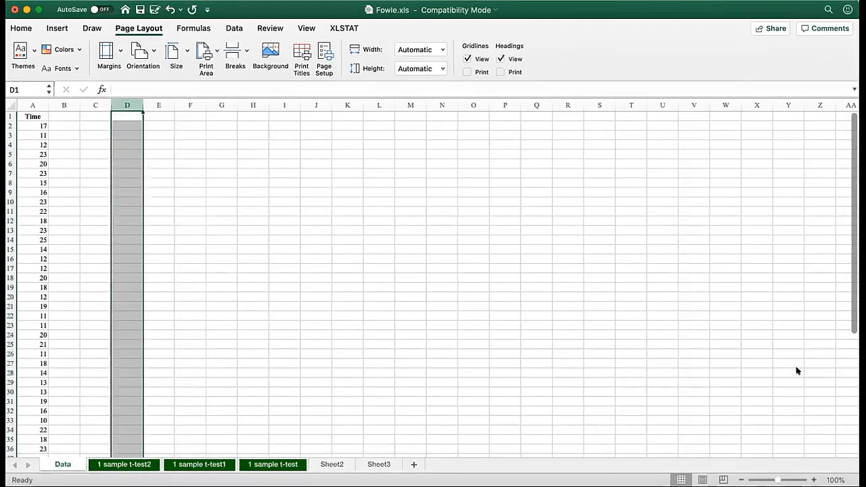
{"action": "left_click_drag", "start_coordinate": [778, 480], "coordinate": [783, 479]}
{"action": "left_click", "coordinate": [152, 253]}
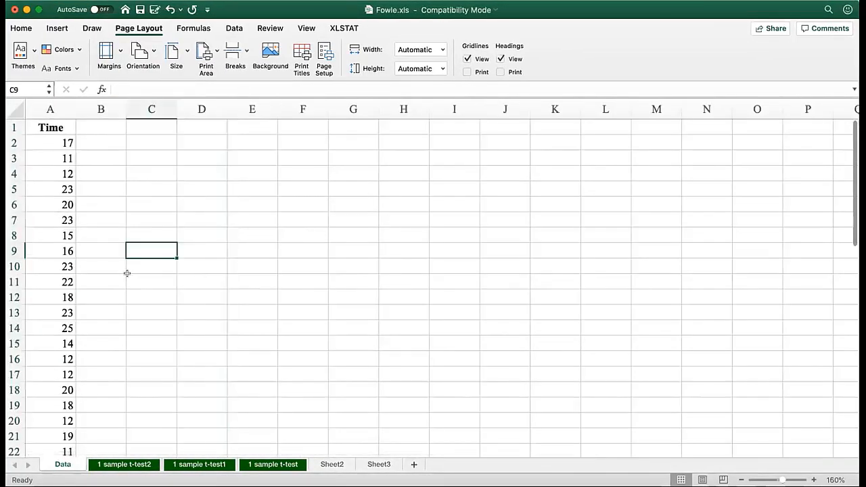
Examine the Time values in column A from the header down to row 36
{"action": "left_click_drag", "start_coordinate": [35, 142], "coordinate": [53, 281]}
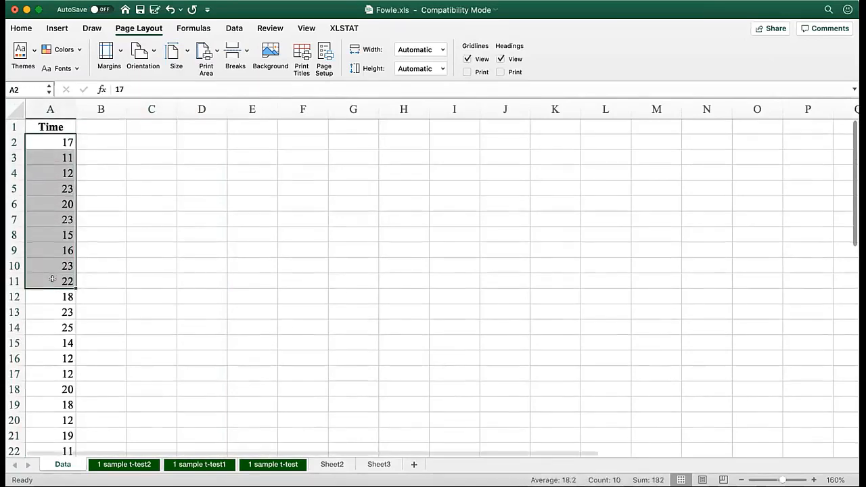
{"action": "scroll", "coordinate": [52, 278], "scroll_direction": "down", "scroll_amount": 5}
{"action": "scroll", "coordinate": [52, 278], "scroll_direction": "down", "scroll_amount": 8}
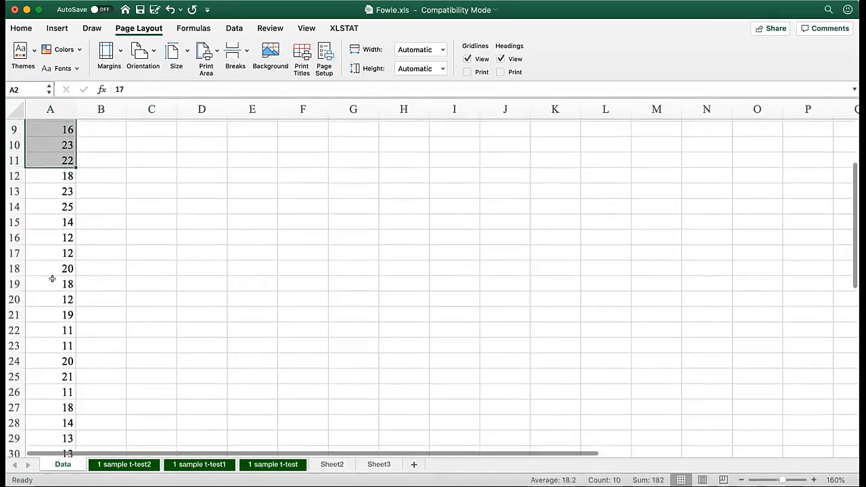
{"action": "scroll", "coordinate": [53, 282], "scroll_direction": "down", "scroll_amount": 2}
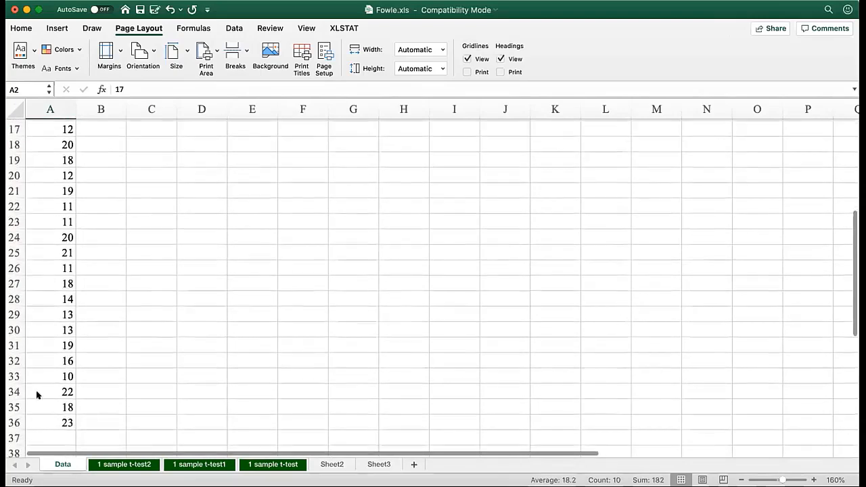
{"action": "left_click", "coordinate": [15, 422]}
{"action": "scroll", "coordinate": [61, 342], "scroll_direction": "up", "scroll_amount": 10}
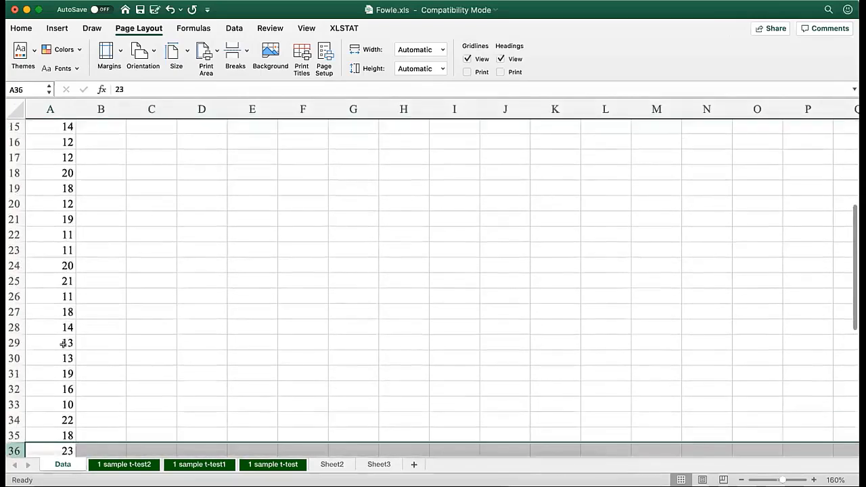
{"action": "left_click", "coordinate": [202, 173]}
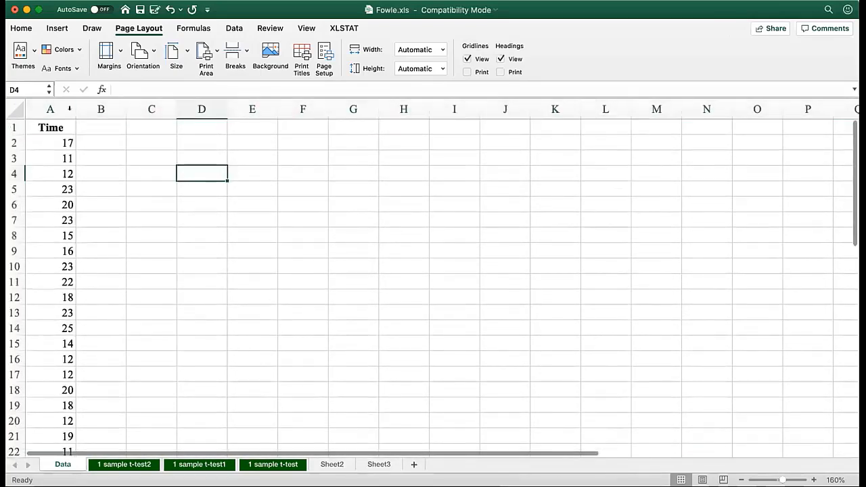
{"action": "left_click", "coordinate": [62, 107]}
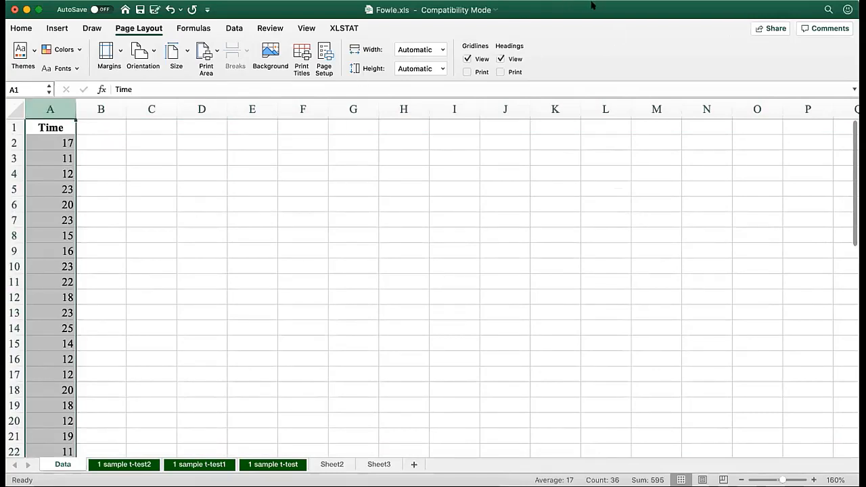
Display the XLSTAT tools and enter the text "one-sample t-test" in cell D2
{"action": "left_click", "coordinate": [342, 28]}
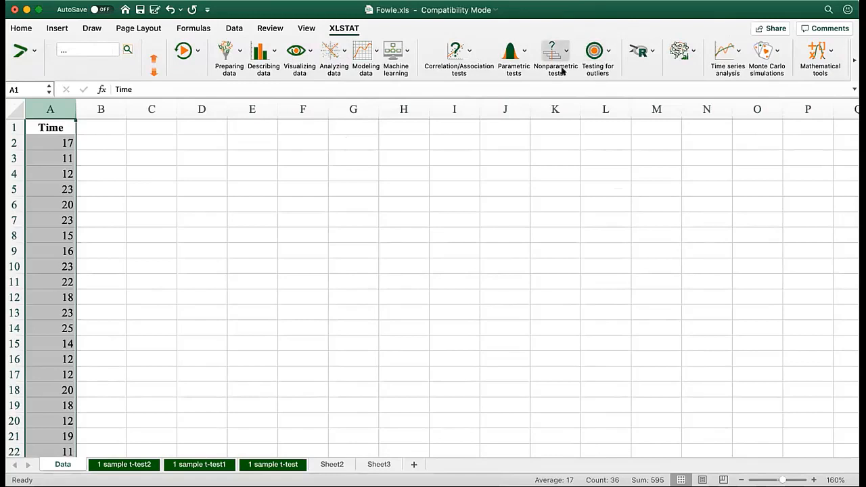
{"action": "left_click", "coordinate": [302, 142]}
{"action": "left_click", "coordinate": [204, 143]}
{"action": "type", "text": "one"}
{"action": "key", "text": "BackSpace"}
{"action": "key", "text": "BackSpace"}
{"action": "key", "text": "BackSpace"}
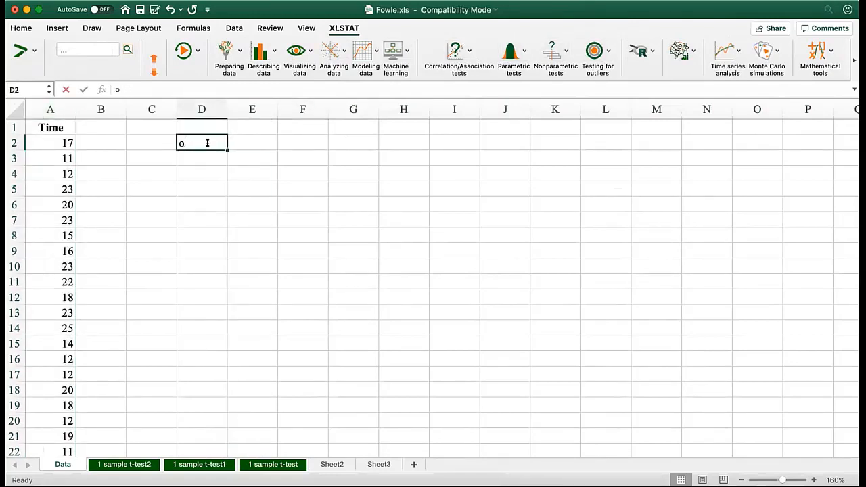
{"action": "type", "text": "one-sample t-test"}
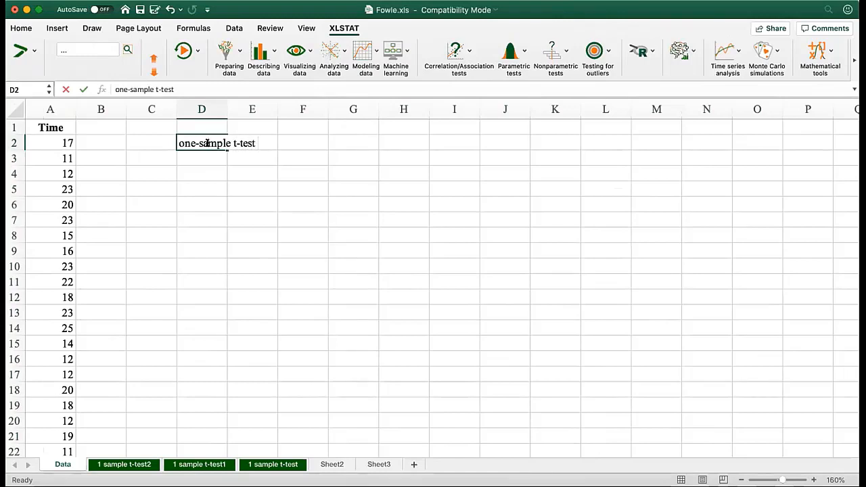
{"action": "key", "text": "Return"}
{"action": "left_click", "coordinate": [193, 143]}
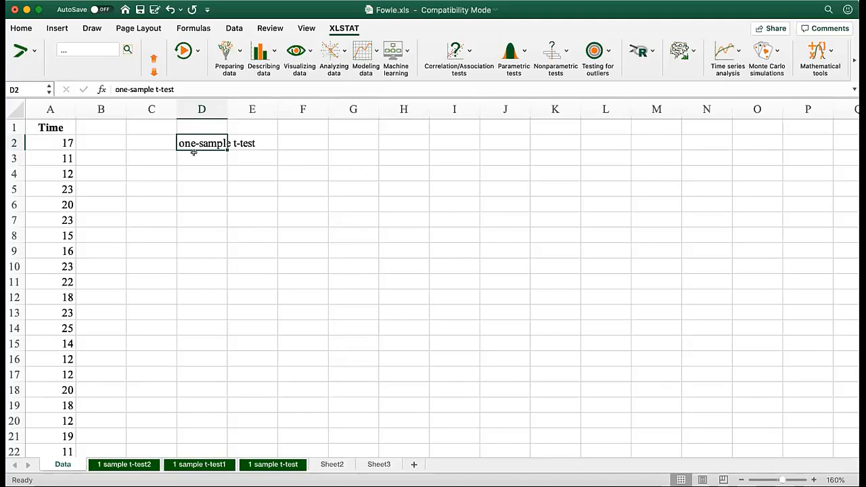
Start XLSTAT's parametric one-sample t-test and z-test and reset its settings to the defaults
{"action": "left_click", "coordinate": [193, 153]}
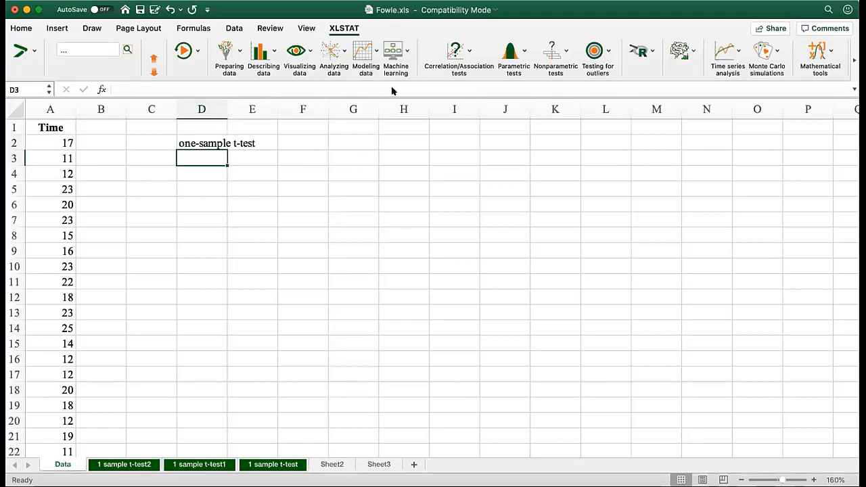
{"action": "left_click", "coordinate": [520, 48]}
{"action": "left_click_drag", "start_coordinate": [373, 169], "coordinate": [160, 143]}
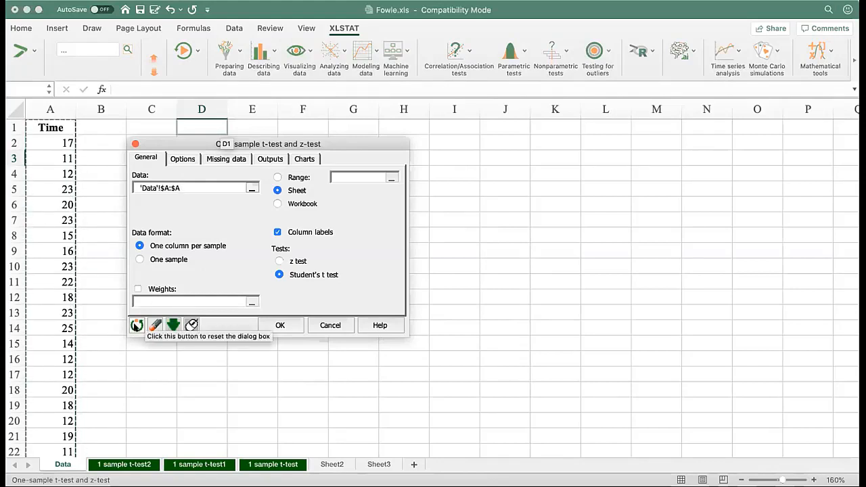
{"action": "left_click", "coordinate": [136, 324]}
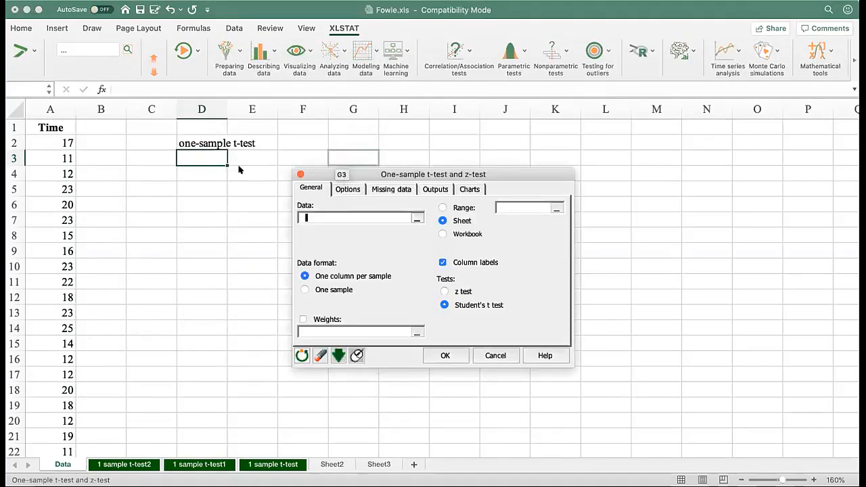
{"action": "left_click_drag", "start_coordinate": [368, 171], "coordinate": [185, 165]}
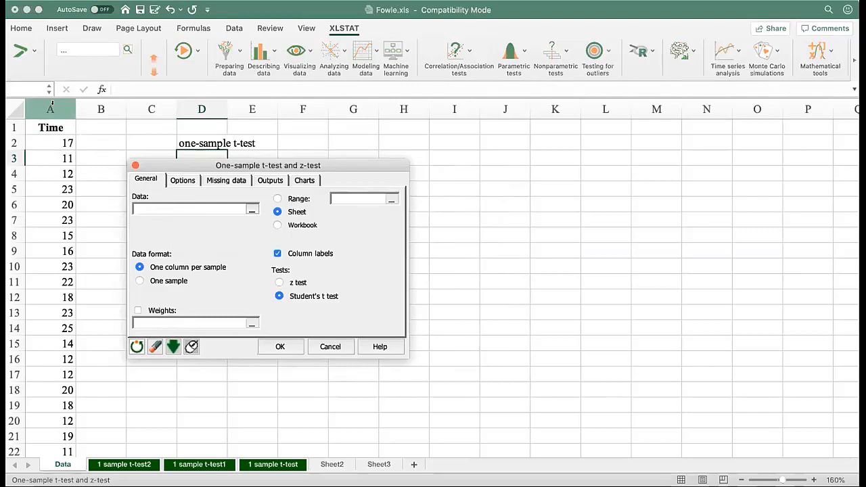
Change the data selection mode to the variable list and choose Time as the test data
{"action": "left_click", "coordinate": [191, 346]}
{"action": "left_click", "coordinate": [192, 347]}
{"action": "left_click", "coordinate": [191, 347]}
{"action": "left_click", "coordinate": [191, 347]}
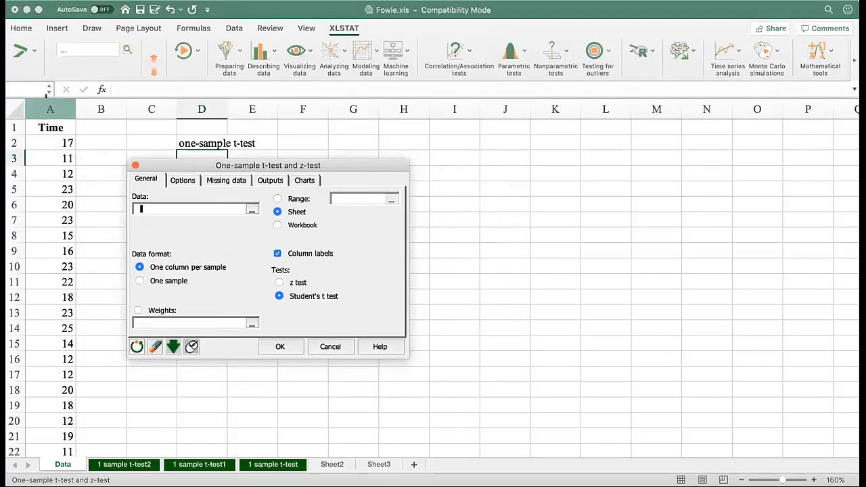
{"action": "left_click", "coordinate": [192, 347]}
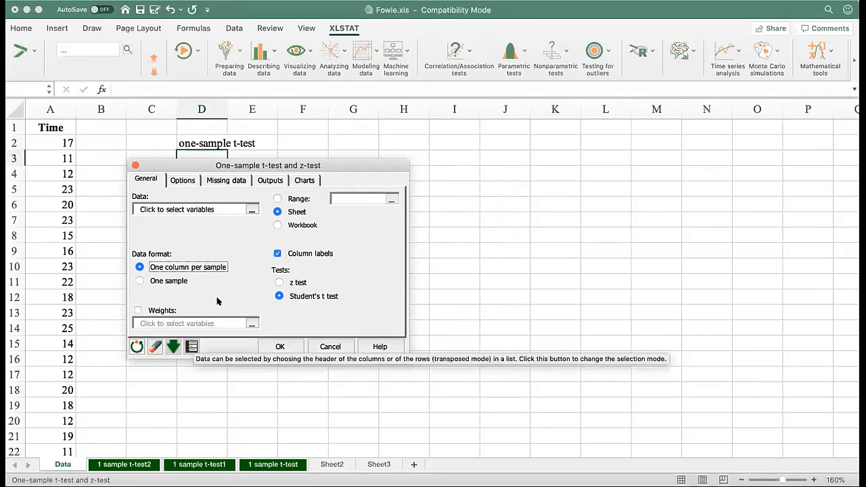
{"action": "left_click", "coordinate": [249, 208]}
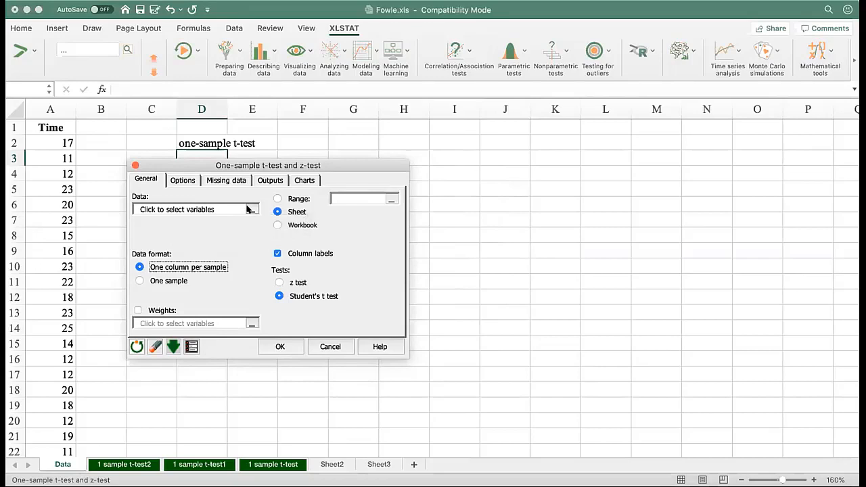
{"action": "left_click", "coordinate": [163, 222]}
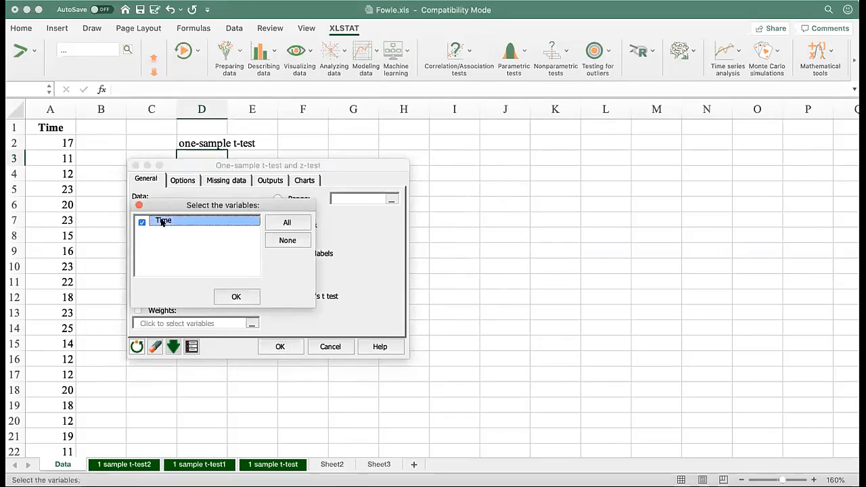
{"action": "left_click", "coordinate": [137, 205]}
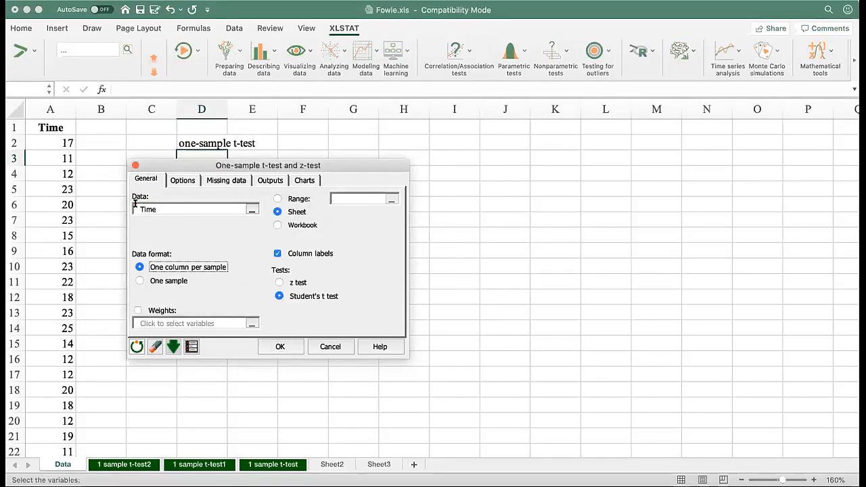
Remove Time from the selected variables and choose it again from the variable list
{"action": "left_click", "coordinate": [249, 209]}
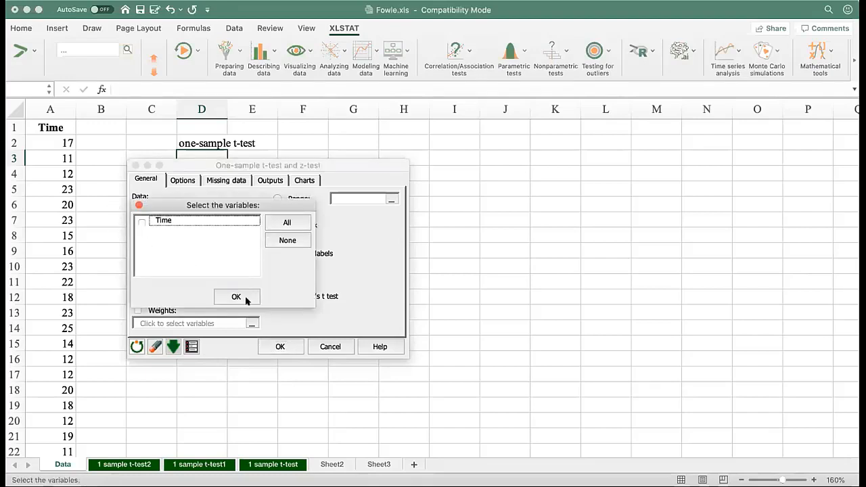
{"action": "left_click", "coordinate": [137, 205]}
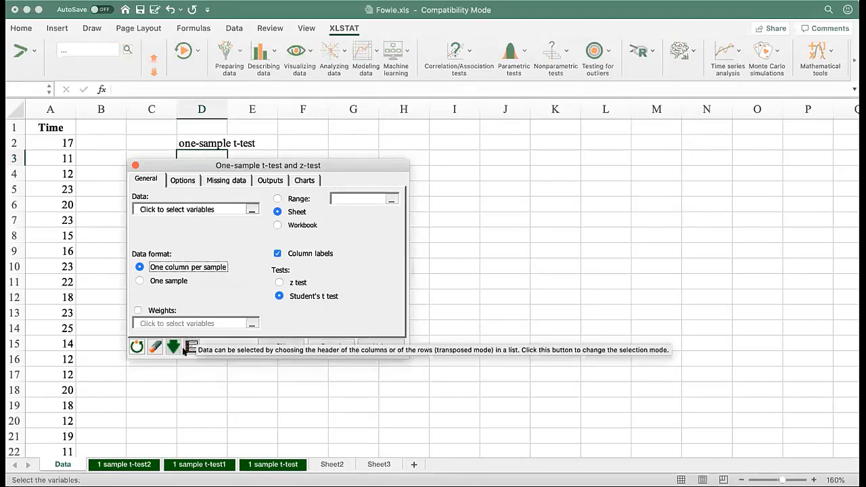
{"action": "left_click", "coordinate": [251, 210]}
{"action": "left_click", "coordinate": [141, 222]}
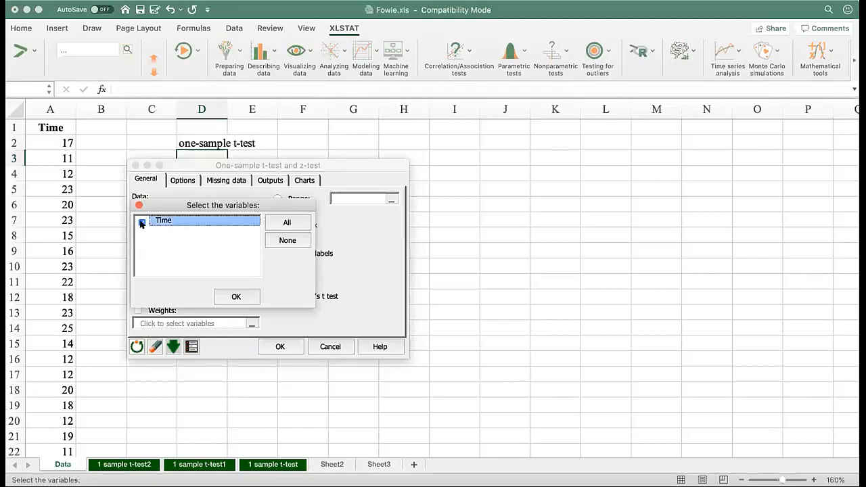
{"action": "left_click", "coordinate": [236, 297]}
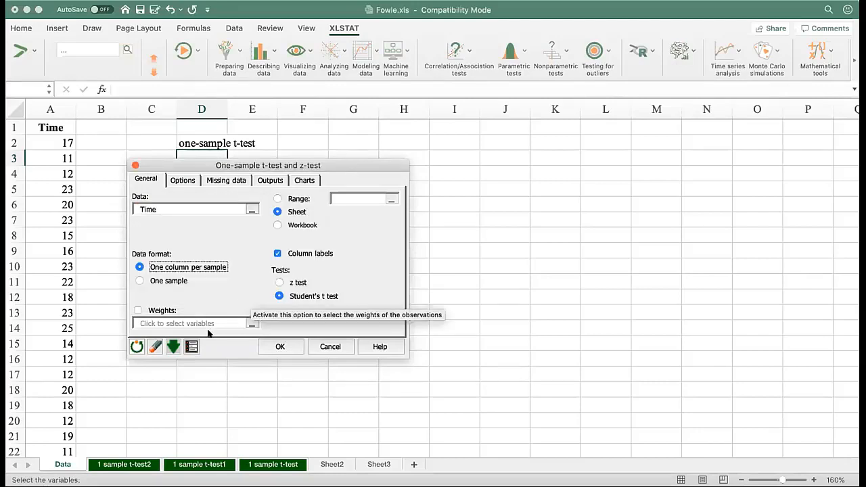
Change the data selection mode back to worksheet selection and set the data to all of column A with Column labels enabled
{"action": "left_click", "coordinate": [191, 346]}
{"action": "left_click", "coordinate": [50, 109]}
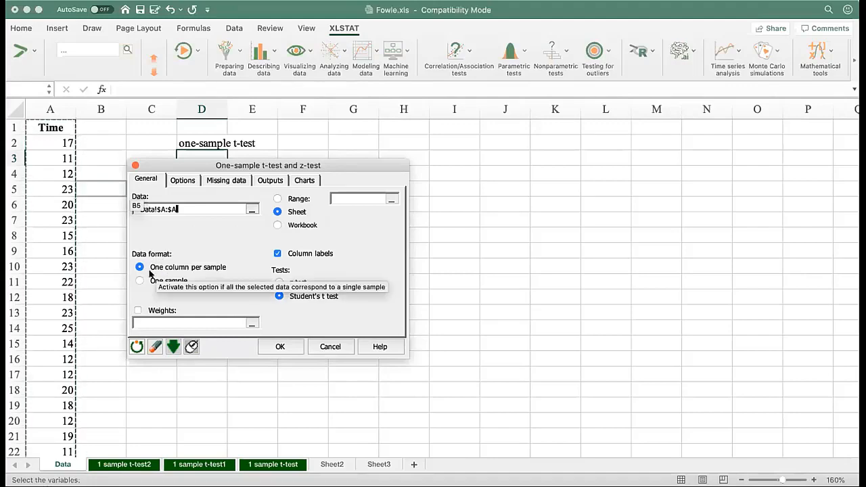
{"action": "left_click", "coordinate": [54, 96]}
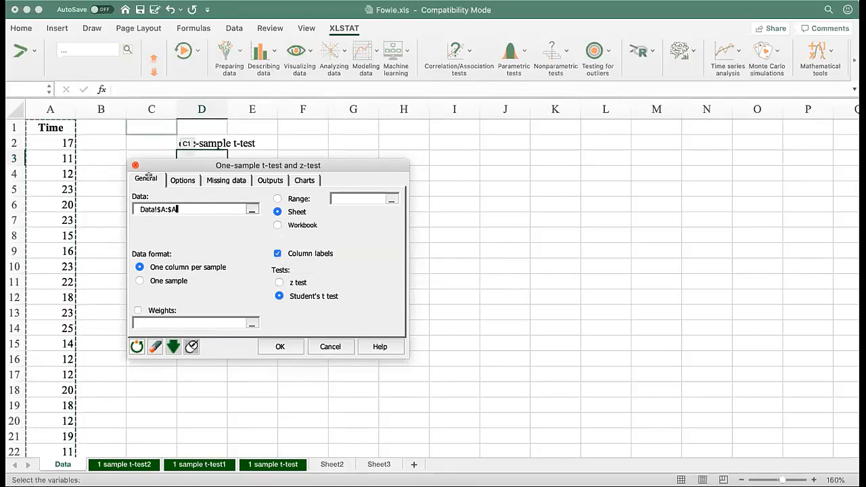
{"action": "left_click", "coordinate": [35, 126]}
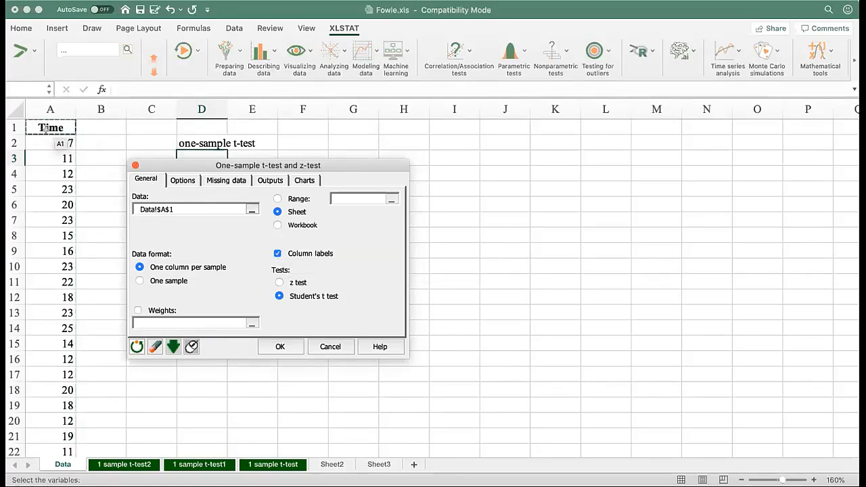
{"action": "left_click", "coordinate": [278, 253]}
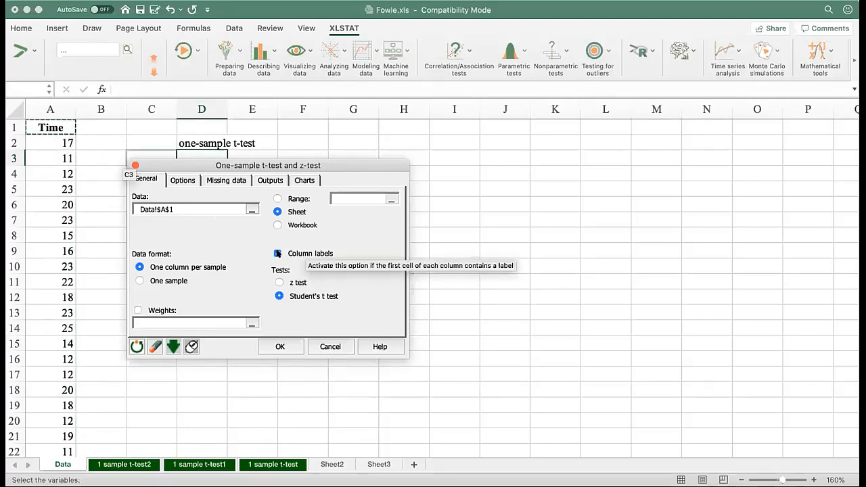
{"action": "left_click", "coordinate": [277, 254]}
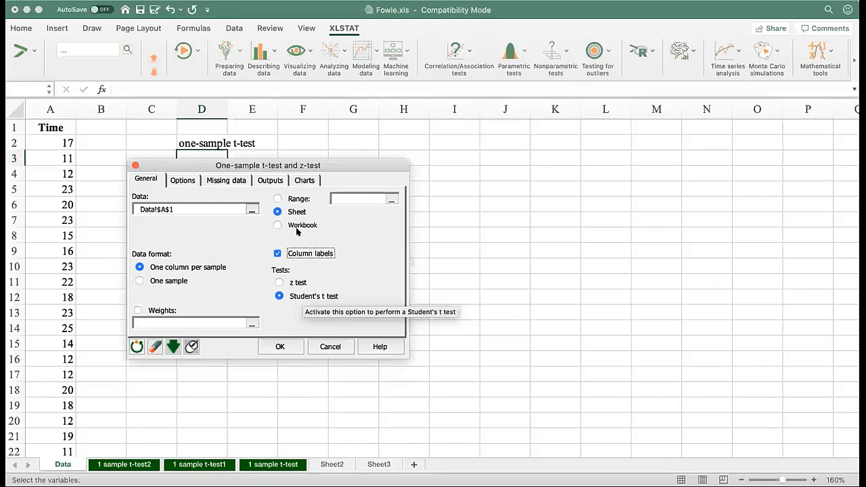
{"action": "left_click", "coordinate": [179, 208]}
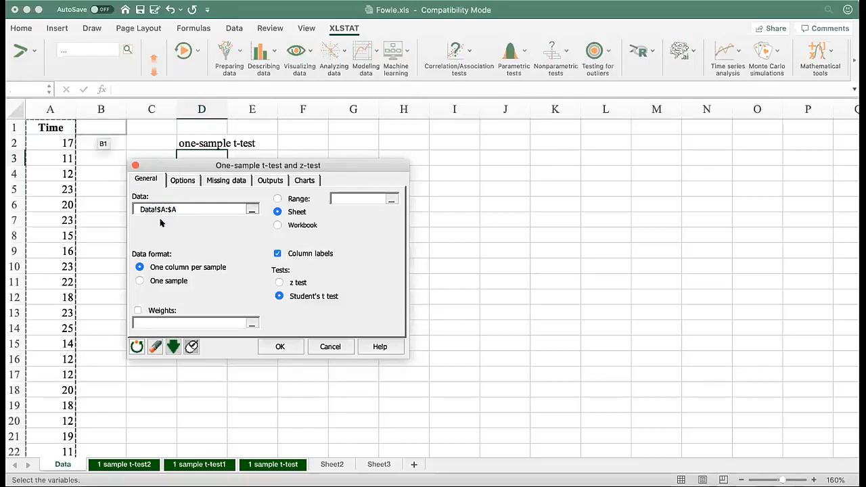
Set the alternative hypothesis to Mean 1 > Theoretical mean and the theoretical mean to 15
{"action": "left_click", "coordinate": [181, 181]}
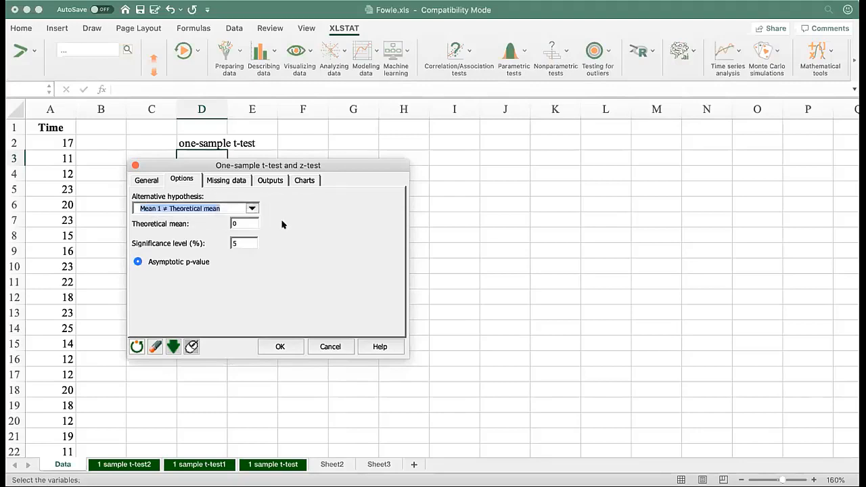
{"action": "left_click", "coordinate": [250, 209]}
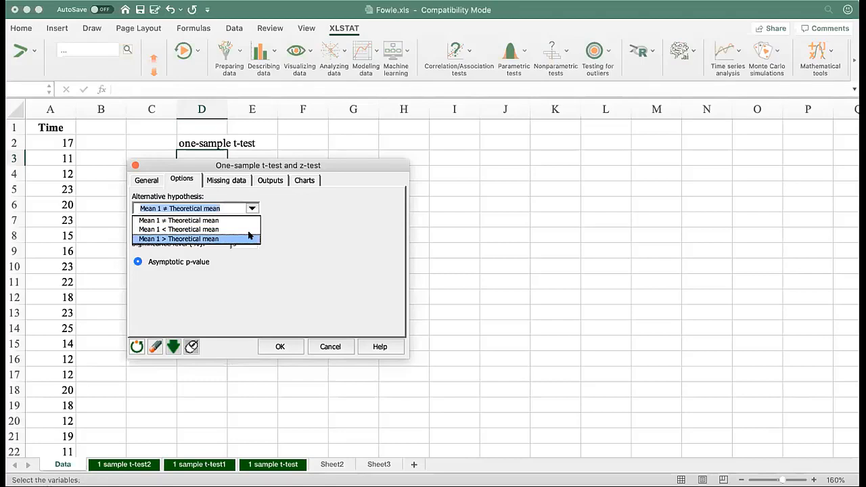
{"action": "left_click", "coordinate": [249, 238]}
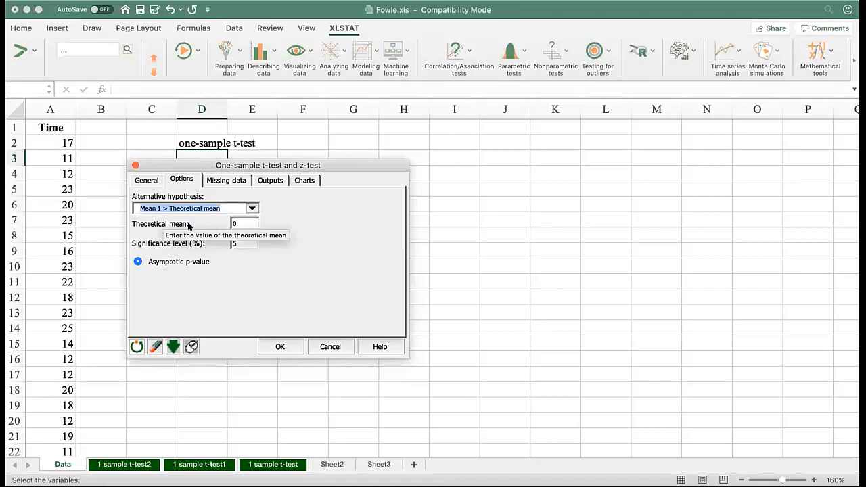
{"action": "double_click", "coordinate": [234, 223]}
{"action": "type", "text": "15"}
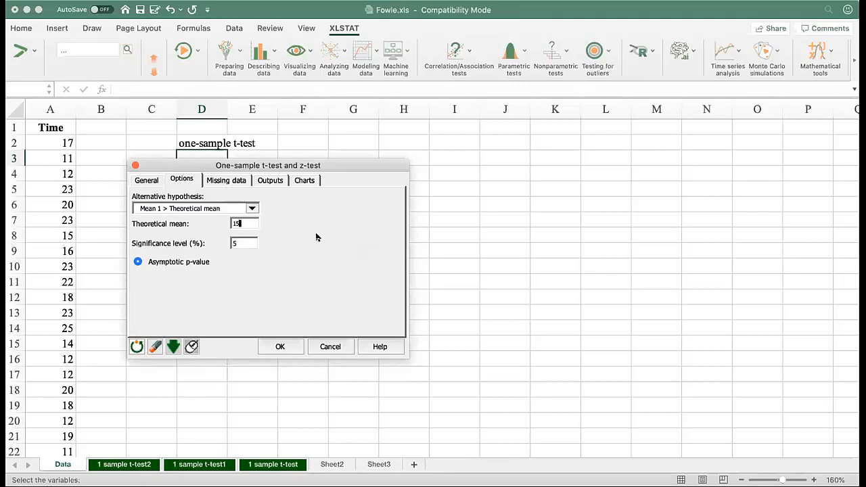
Review the missing data and output settings, enable the Distributions chart, and run the one-sample t-test
{"action": "left_click", "coordinate": [229, 181]}
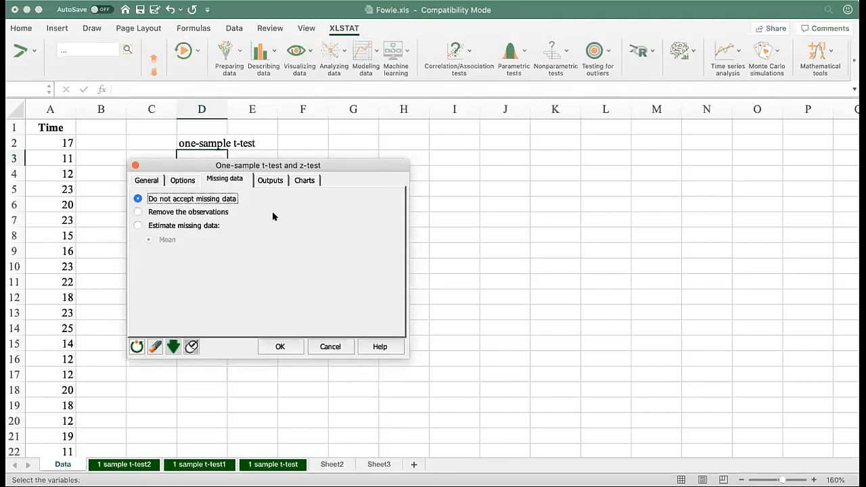
{"action": "left_click", "coordinate": [275, 180]}
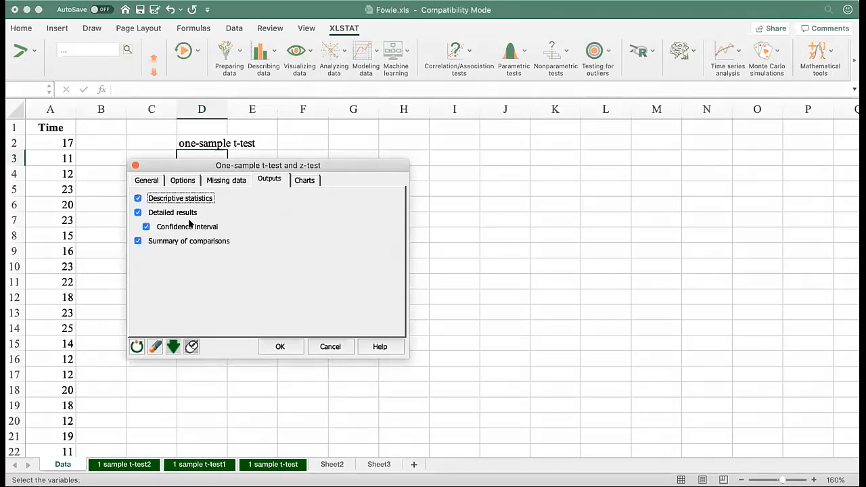
{"action": "left_click", "coordinate": [306, 180]}
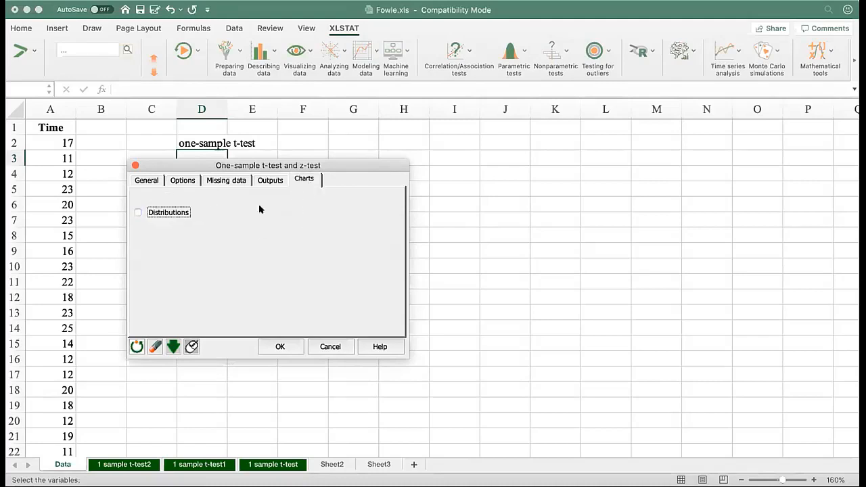
{"action": "left_click", "coordinate": [136, 213]}
{"action": "left_click", "coordinate": [277, 347]}
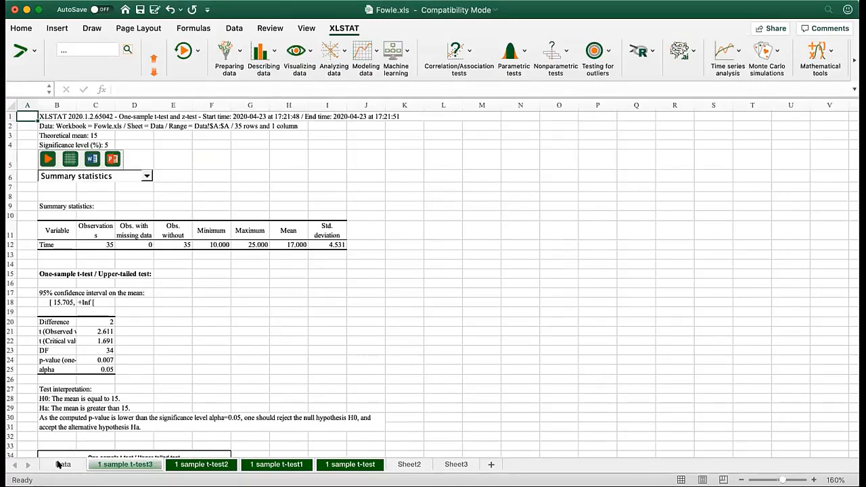
Hide the gridlines on the 1 sample t-test3 results sheet
{"action": "left_click", "coordinate": [60, 463]}
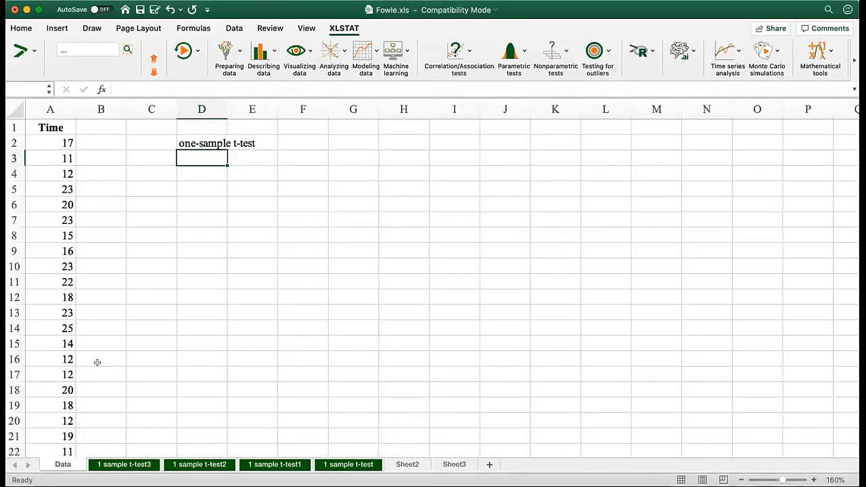
{"action": "left_click", "coordinate": [132, 463]}
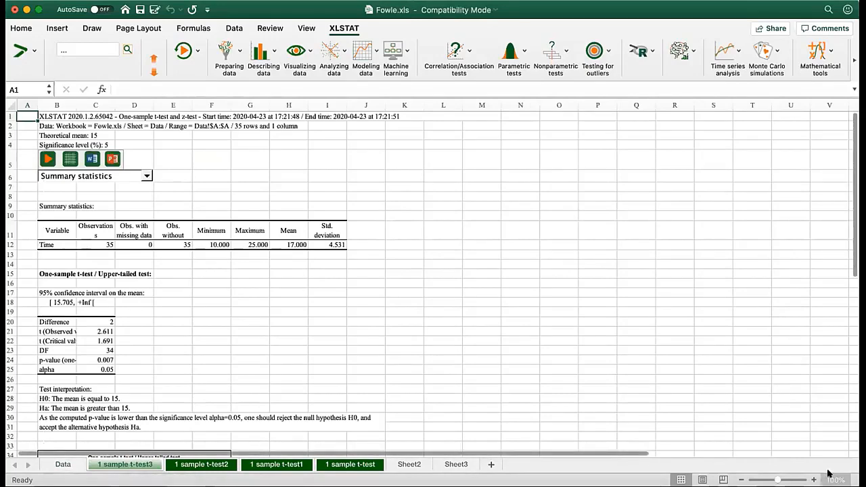
{"action": "scroll", "coordinate": [517, 331], "scroll_direction": "up", "scroll_amount": 3}
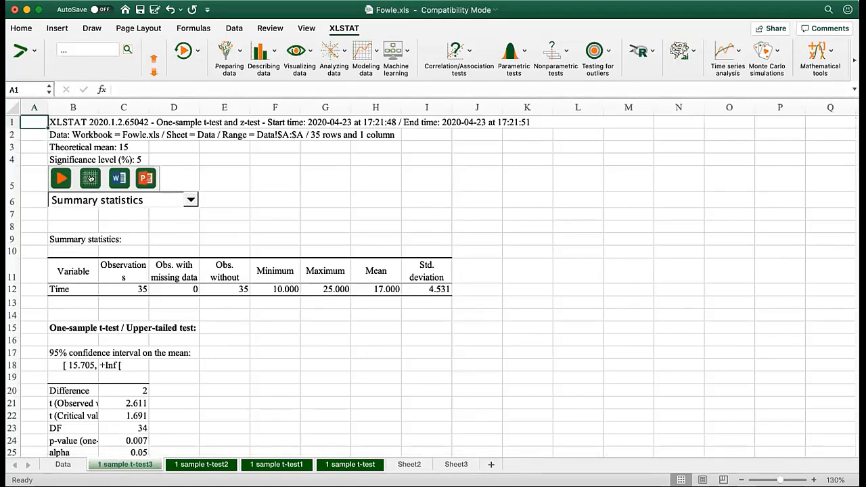
{"action": "left_click", "coordinate": [89, 177]}
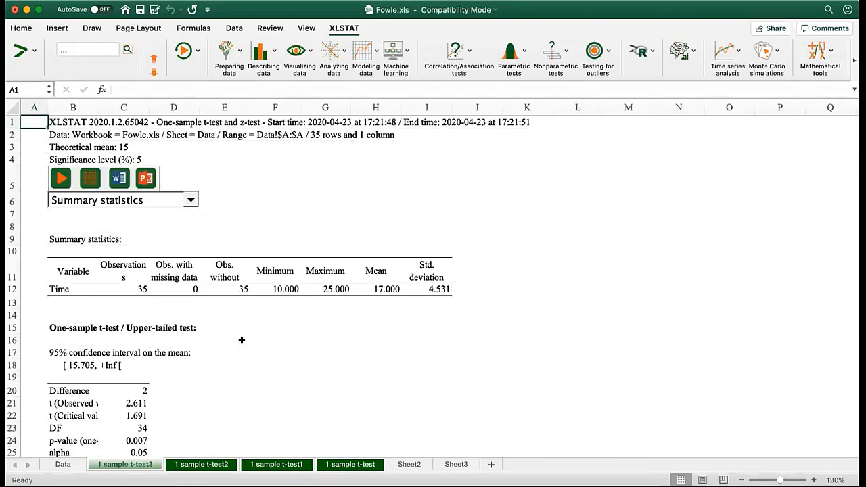
Widen columns B and C of the results sheet so the full statistic names in the test table fit
{"action": "scroll", "coordinate": [243, 340], "scroll_direction": "down", "scroll_amount": 1}
{"action": "scroll", "coordinate": [244, 340], "scroll_direction": "down", "scroll_amount": 5}
{"action": "scroll", "coordinate": [244, 341], "scroll_direction": "down", "scroll_amount": 3}
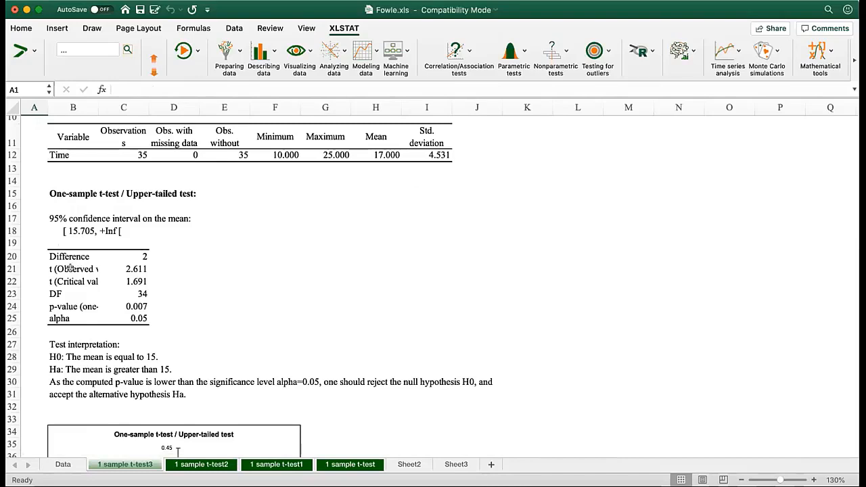
{"action": "left_click_drag", "start_coordinate": [70, 268], "coordinate": [70, 283]}
{"action": "left_click", "coordinate": [227, 216]}
{"action": "left_click_drag", "start_coordinate": [94, 103], "coordinate": [233, 102]}
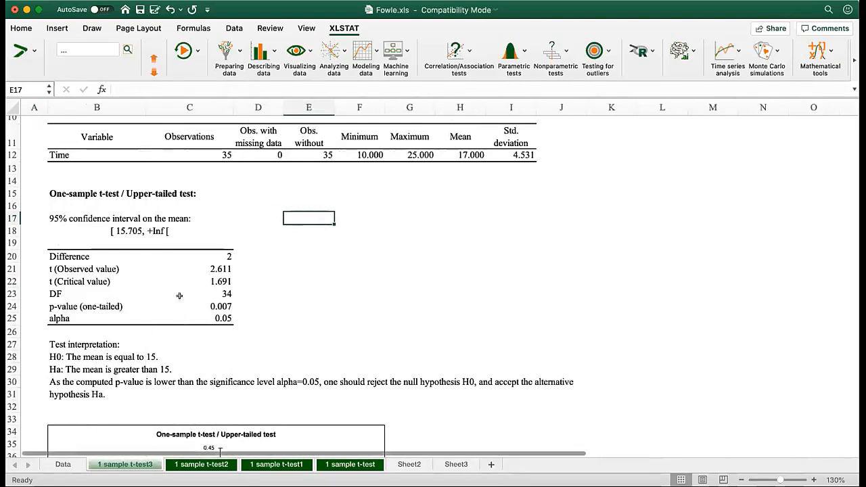
Enter the label t-score in cell A21, beside the observed t value
{"action": "left_click", "coordinate": [70, 265]}
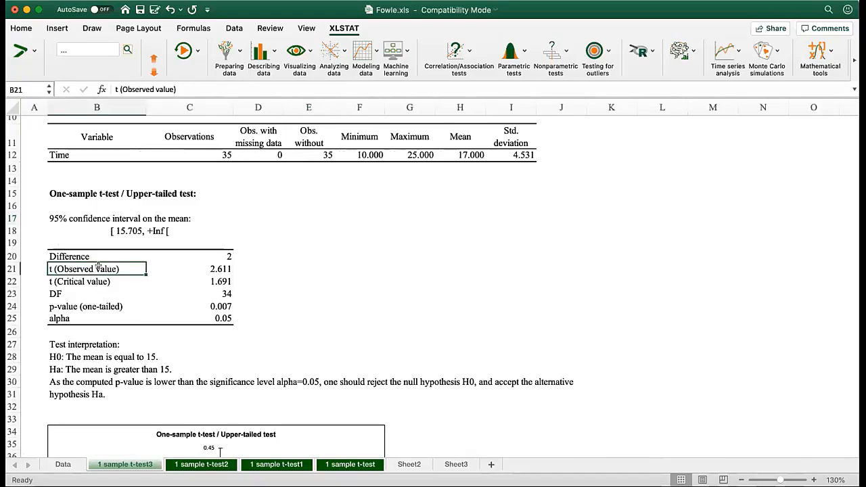
{"action": "key", "text": "Left"}
{"action": "type", "text": "t-score"}
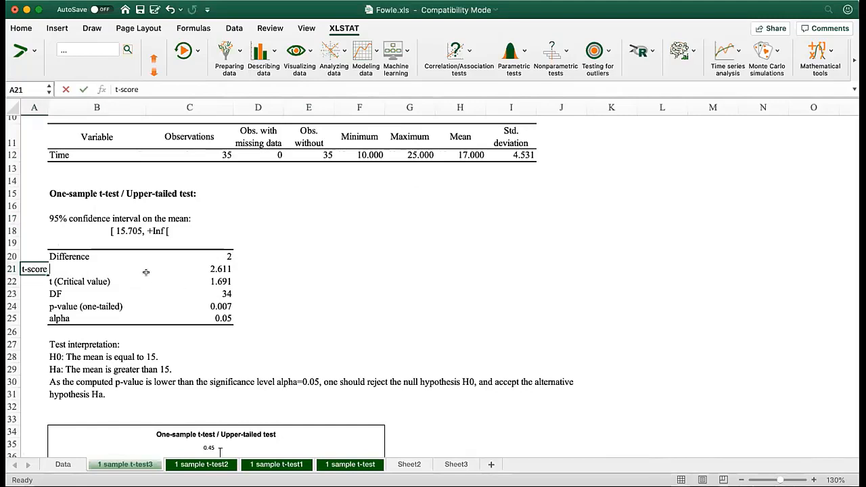
{"action": "left_click", "coordinate": [156, 289]}
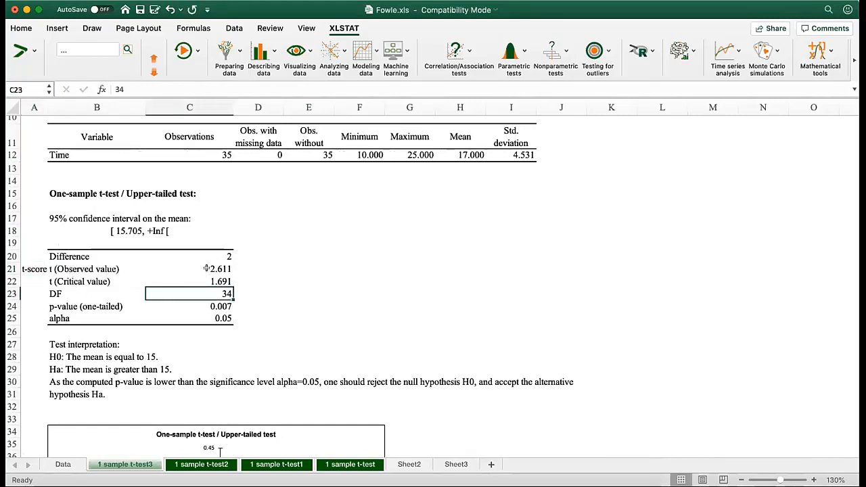
Examine the observed and critical t values, degrees of freedom and one-tailed p-value, plus the H0 and Ha statements in the test interpretation
{"action": "left_click", "coordinate": [207, 268]}
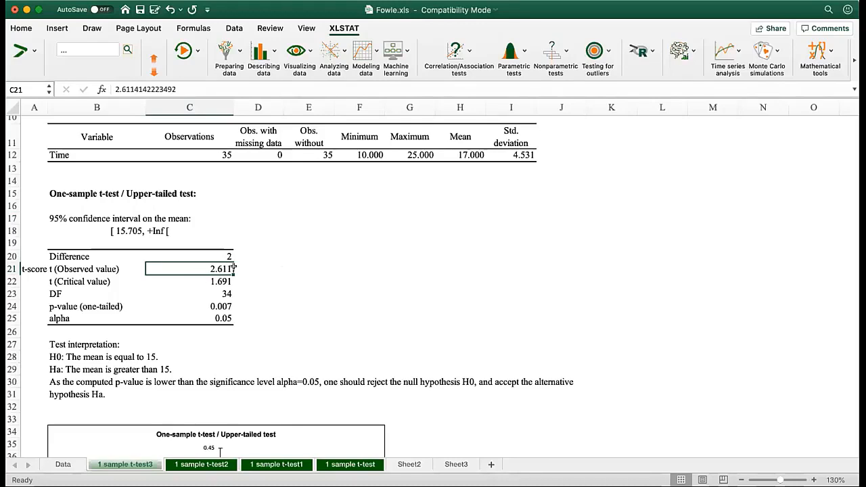
{"action": "left_click", "coordinate": [98, 280]}
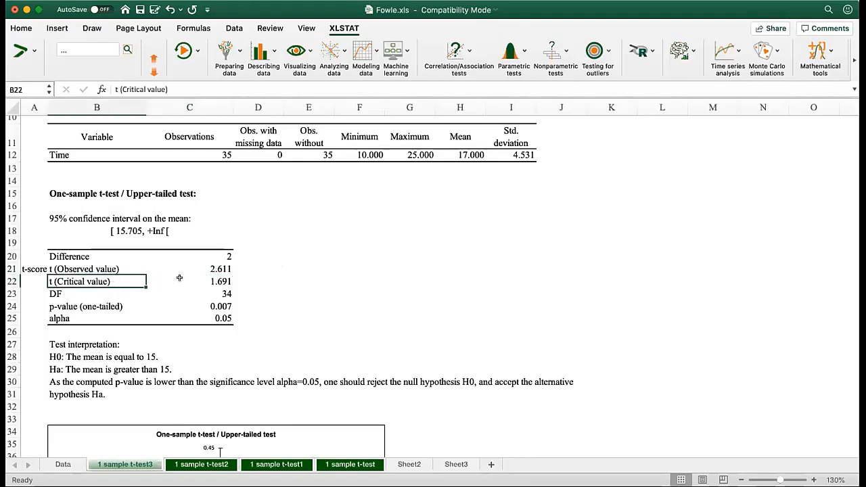
{"action": "key", "text": "Right"}
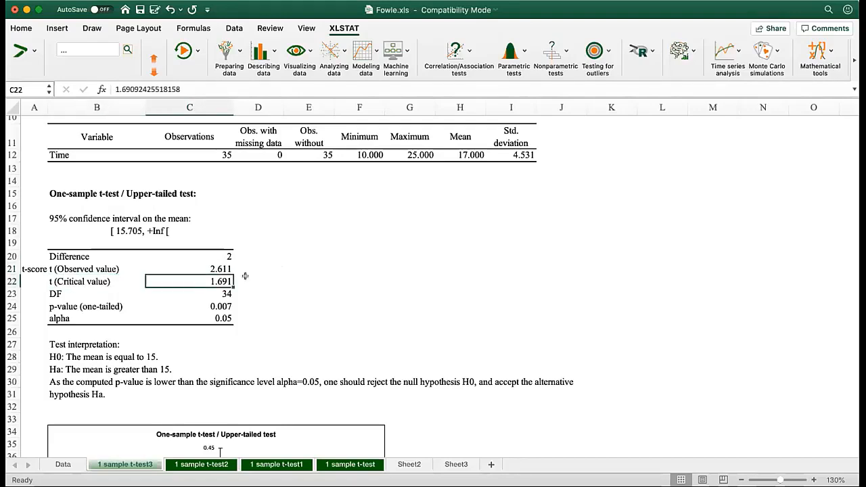
{"action": "left_click", "coordinate": [226, 292]}
{"action": "left_click", "coordinate": [82, 305]}
{"action": "left_click", "coordinate": [196, 304]}
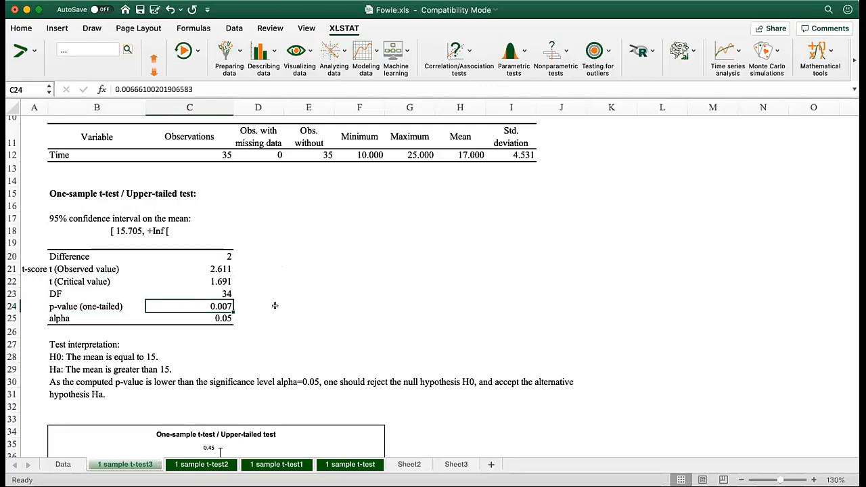
{"action": "scroll", "coordinate": [278, 307], "scroll_direction": "down", "scroll_amount": 5}
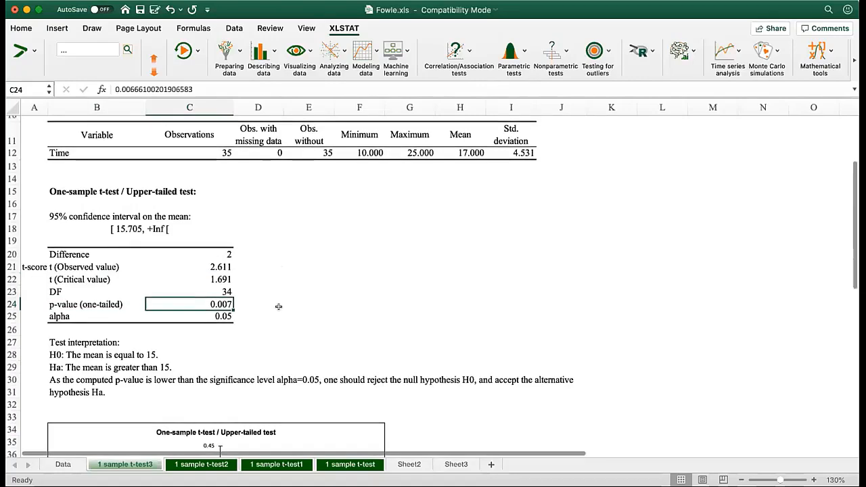
{"action": "scroll", "coordinate": [278, 307], "scroll_direction": "down", "scroll_amount": 3}
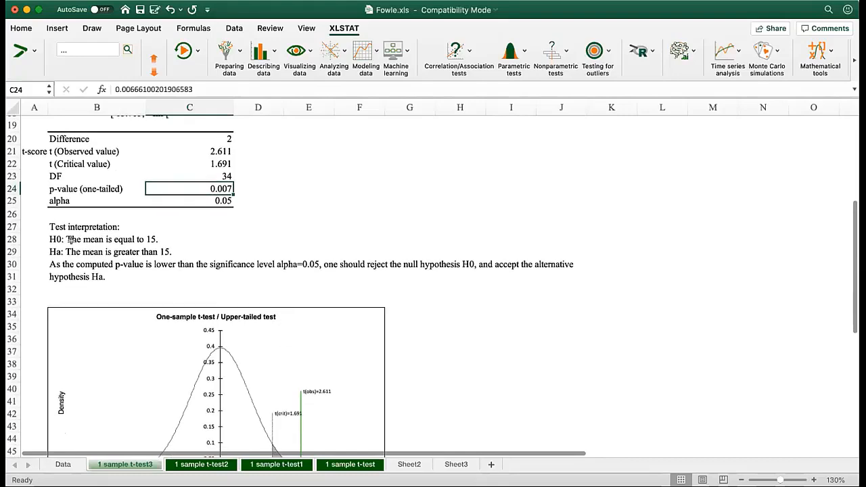
{"action": "left_click", "coordinate": [90, 237]}
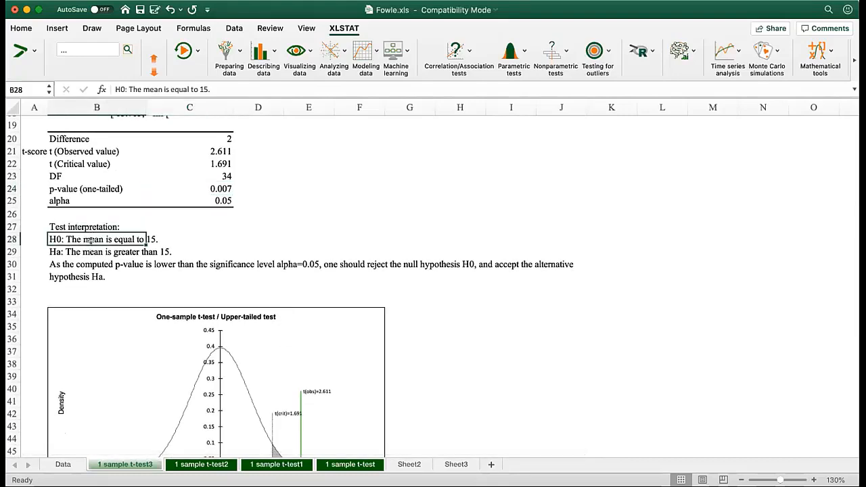
{"action": "left_click", "coordinate": [85, 248]}
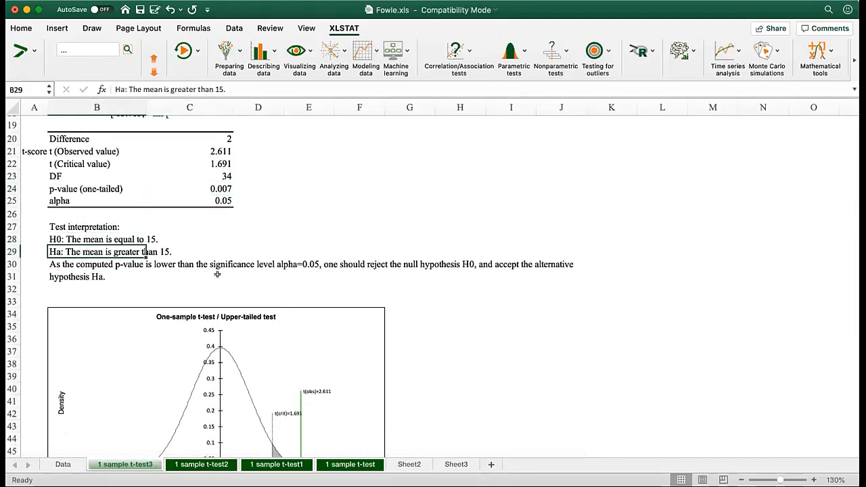
Mark the distribution chart by hand, circling zero as H0, the observed t as test, and the critical t as c.v
{"action": "scroll", "coordinate": [219, 279], "scroll_direction": "down", "scroll_amount": 4}
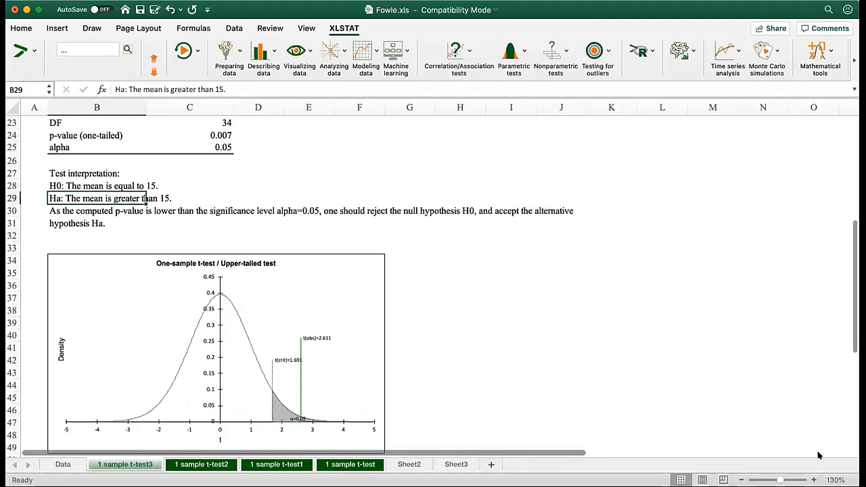
{"action": "left_click", "coordinate": [813, 479]}
{"action": "left_click", "coordinate": [813, 479]}
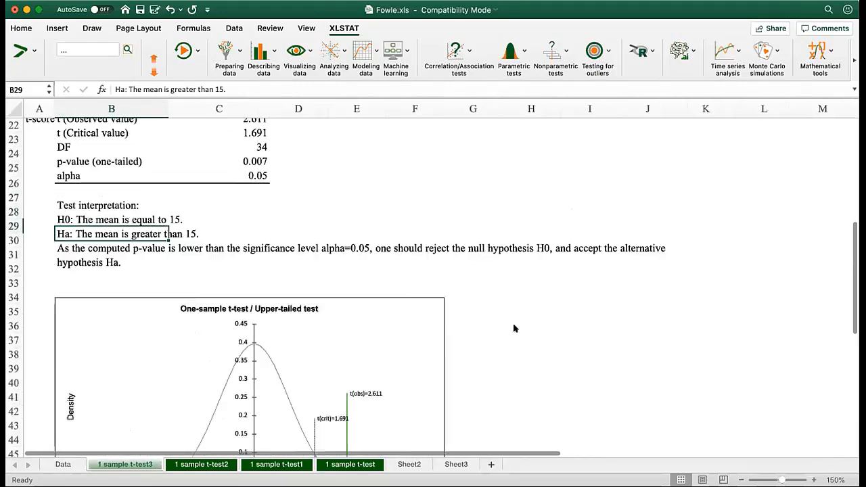
{"action": "scroll", "coordinate": [358, 345], "scroll_direction": "down", "scroll_amount": 5}
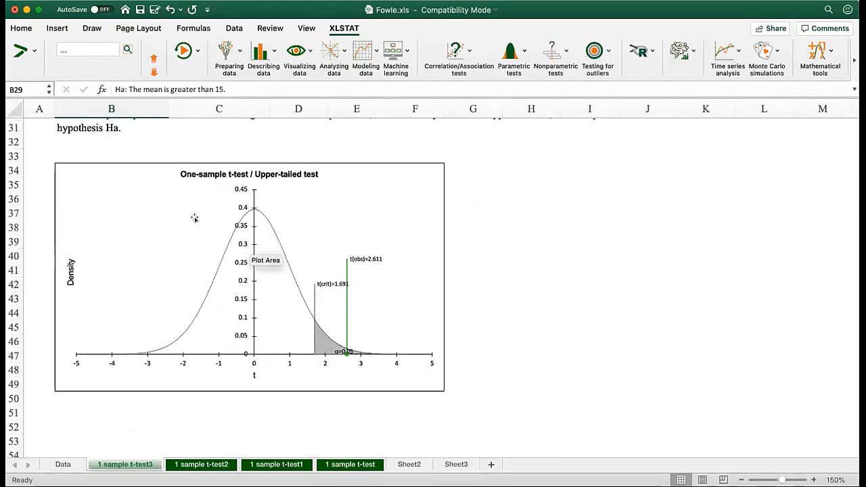
{"action": "left_click", "coordinate": [814, 480]}
{"action": "left_click", "coordinate": [813, 480]}
{"action": "left_click", "coordinate": [814, 480]}
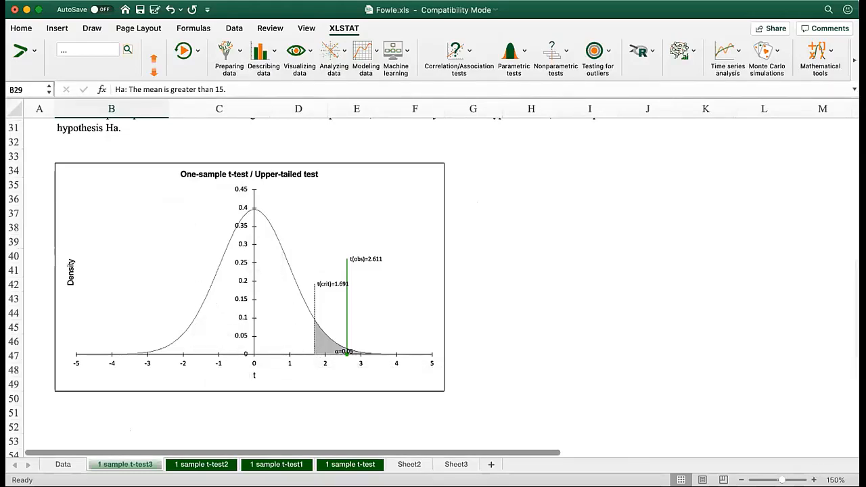
{"action": "scroll", "coordinate": [437, 352], "scroll_direction": "down", "scroll_amount": 4}
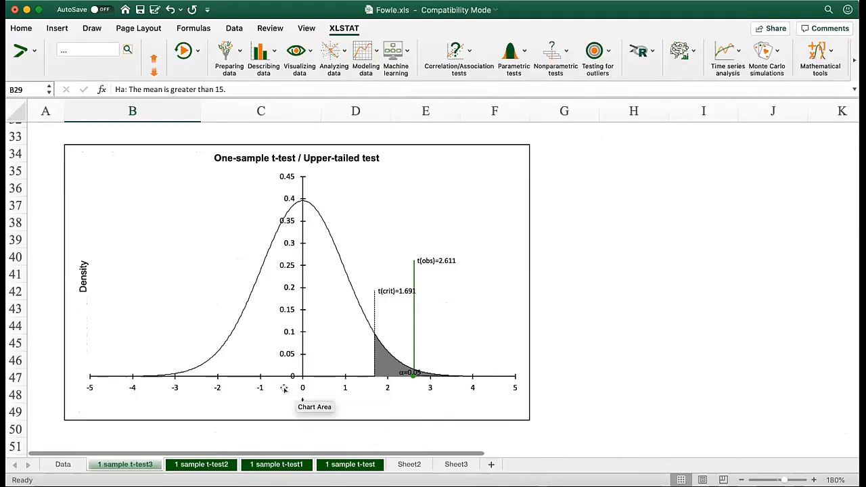
{"action": "mouse_move", "coordinate": [286, 400]}
{"action": "left_mouse_down"}
{"action": "mouse_move", "coordinate": [312, 399]}
{"action": "mouse_move", "coordinate": [276, 391]}
{"action": "mouse_move", "coordinate": [291, 440]}
{"action": "mouse_move", "coordinate": [297, 431]}
{"action": "mouse_move", "coordinate": [303, 444]}
{"action": "mouse_move", "coordinate": [315, 441]}
{"action": "left_mouse_up"}
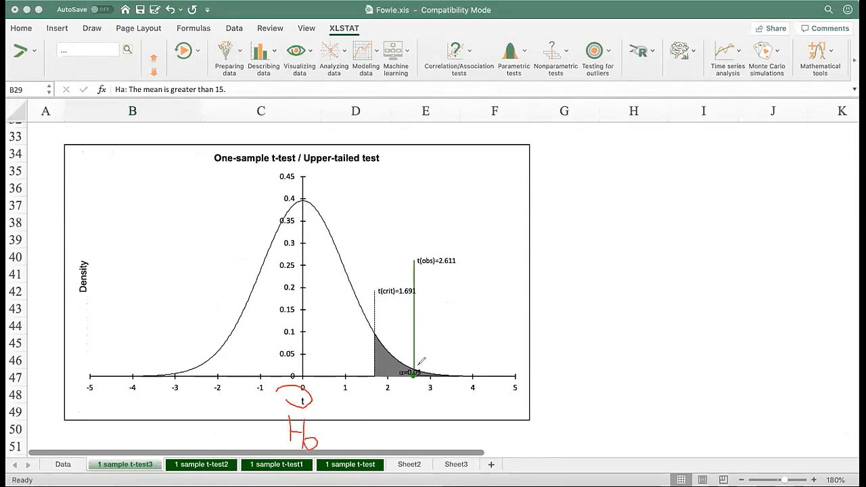
{"action": "mouse_move", "coordinate": [411, 371]}
{"action": "left_mouse_down"}
{"action": "mouse_move", "coordinate": [426, 374]}
{"action": "mouse_move", "coordinate": [414, 369]}
{"action": "left_mouse_up"}
{"action": "mouse_move", "coordinate": [428, 340]}
{"action": "left_mouse_down"}
{"action": "mouse_move", "coordinate": [426, 359]}
{"action": "mouse_move", "coordinate": [455, 344]}
{"action": "left_mouse_up"}
{"action": "mouse_move", "coordinate": [456, 349]}
{"action": "left_mouse_down"}
{"action": "mouse_move", "coordinate": [453, 355]}
{"action": "mouse_move", "coordinate": [469, 341]}
{"action": "mouse_move", "coordinate": [470, 353]}
{"action": "mouse_move", "coordinate": [482, 342]}
{"action": "left_mouse_up"}
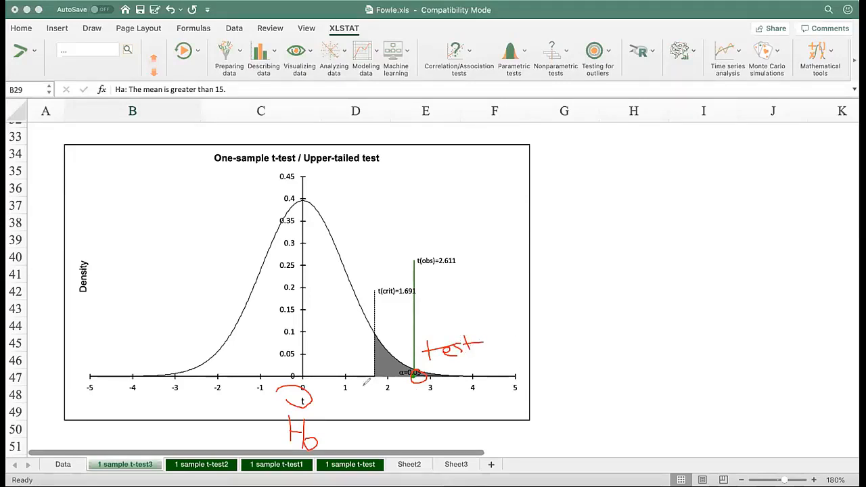
{"action": "mouse_move", "coordinate": [368, 378]}
{"action": "left_mouse_down"}
{"action": "mouse_move", "coordinate": [370, 361]}
{"action": "mouse_move", "coordinate": [383, 370]}
{"action": "mouse_move", "coordinate": [360, 403]}
{"action": "mouse_move", "coordinate": [382, 400]}
{"action": "left_mouse_up"}
{"action": "left_click", "coordinate": [388, 407]}
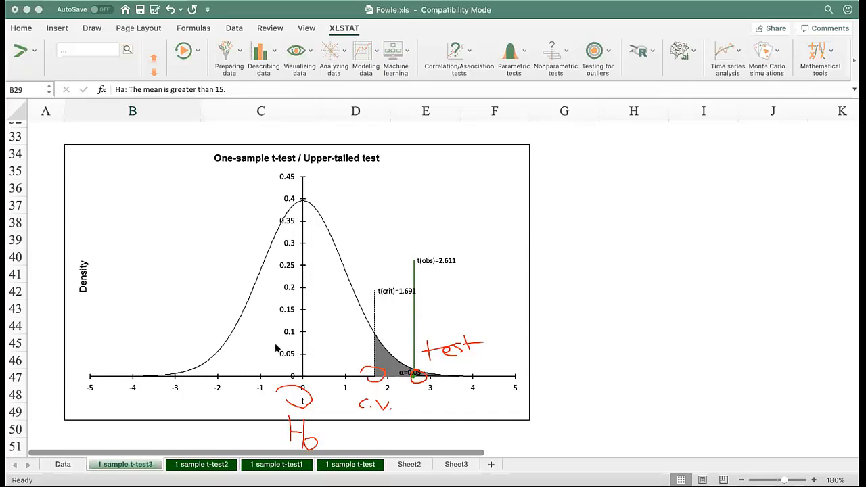
Return to the test table and examine the one-tailed p-value in cell C24
{"action": "scroll", "coordinate": [320, 328], "scroll_direction": "up", "scroll_amount": 5}
{"action": "scroll", "coordinate": [268, 334], "scroll_direction": "up", "scroll_amount": 6}
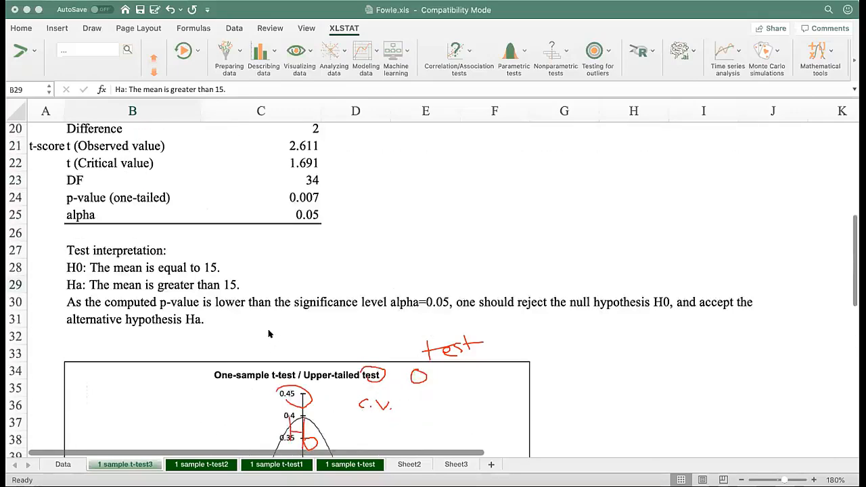
{"action": "left_click", "coordinate": [281, 202]}
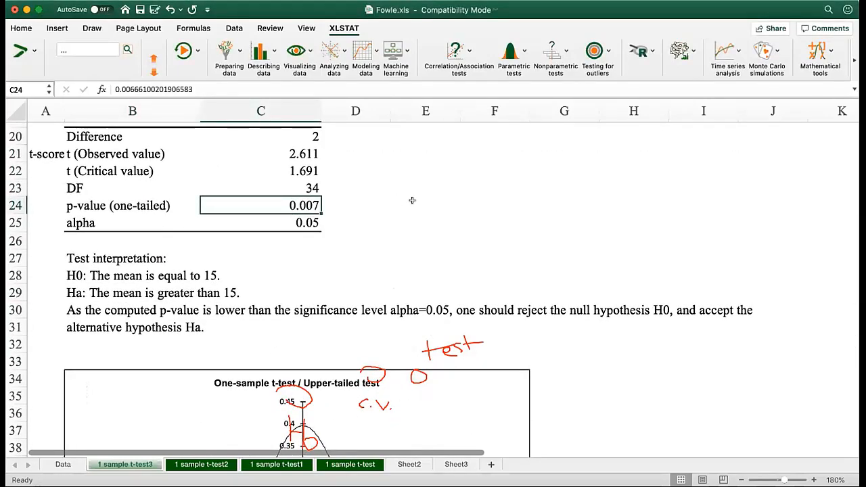
Examine the alpha value in cell C25 and the test conclusion about the null hypothesis in cell B30
{"action": "left_click", "coordinate": [277, 226]}
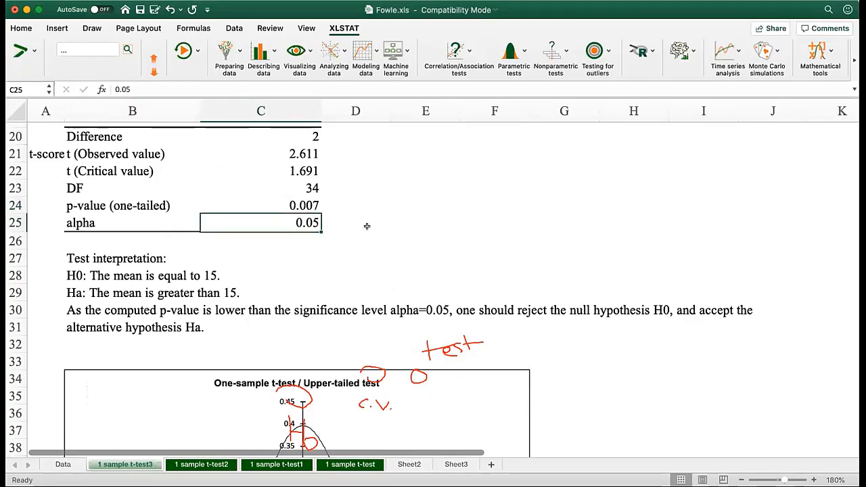
{"action": "scroll", "coordinate": [367, 295], "scroll_direction": "down", "scroll_amount": 2}
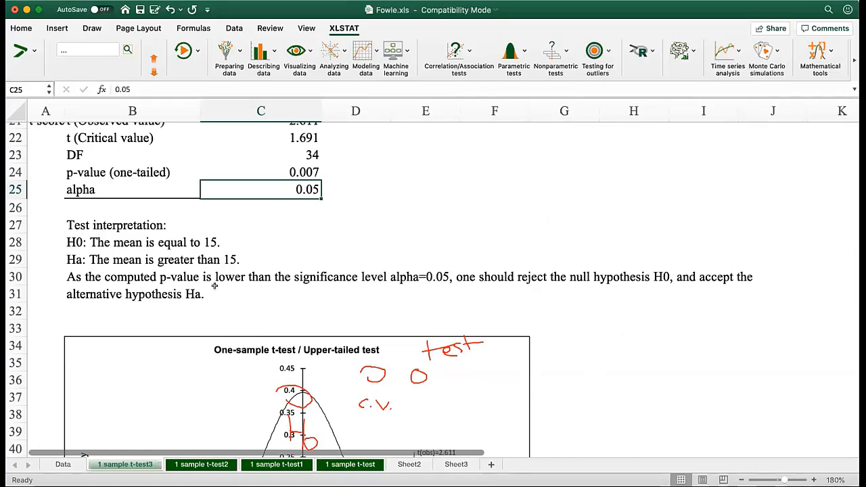
{"action": "left_click", "coordinate": [515, 274]}
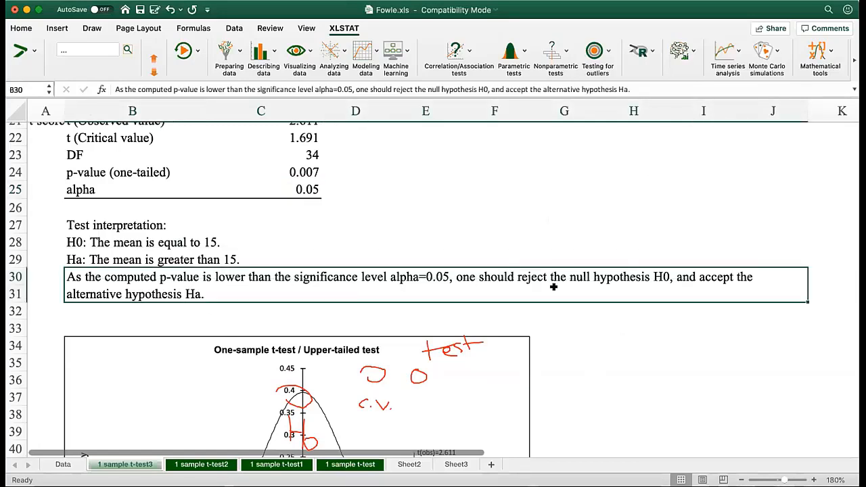
{"action": "scroll", "coordinate": [460, 292], "scroll_direction": "down", "scroll_amount": 1}
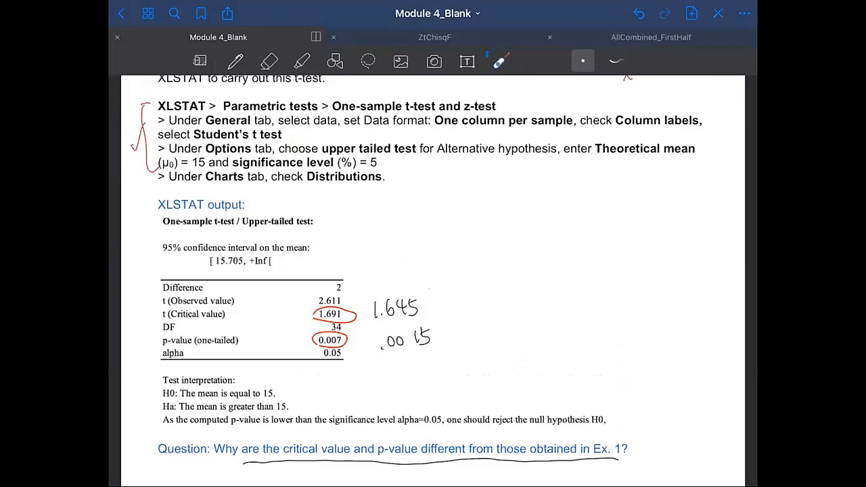
In the Module 4_Blank notes in GoodNotes, handwrite an underlined "t-test" in thin red pen beside the XLSTAT output
{"action": "left_click", "coordinate": [234, 61]}
{"action": "left_click", "coordinate": [532, 60]}
{"action": "left_click_drag", "start_coordinate": [518, 237], "coordinate": [518, 258]}
{"action": "left_click_drag", "start_coordinate": [477, 238], "coordinate": [479, 260]}
{"action": "left_click_drag", "start_coordinate": [473, 249], "coordinate": [483, 247]}
{"action": "left_click_drag", "start_coordinate": [486, 252], "coordinate": [551, 257]}
{"action": "left_click_drag", "start_coordinate": [541, 248], "coordinate": [559, 246]}
{"action": "left_click_drag", "start_coordinate": [479, 275], "coordinate": [583, 262]}
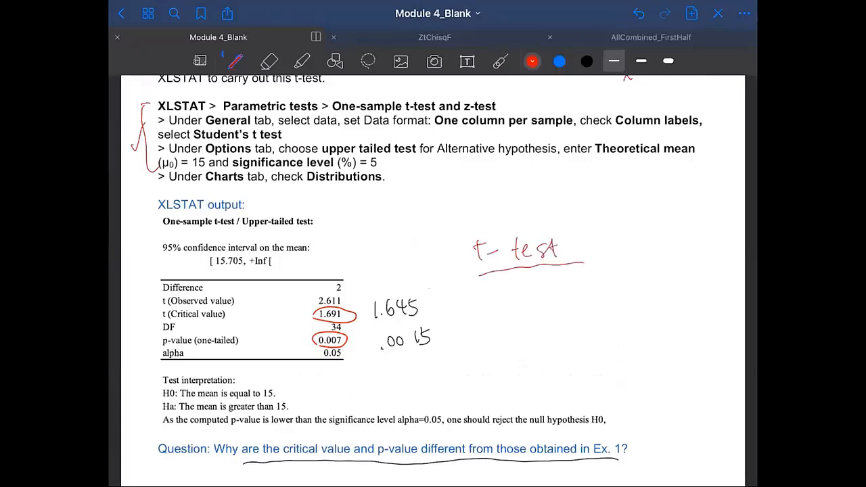
Draw a downward arrow below the t-test heading and handwrite "t-table df = 35-1 = 34" in red
{"action": "left_click_drag", "start_coordinate": [531, 277], "coordinate": [532, 299]}
{"action": "mouse_move", "coordinate": [527, 291]}
{"action": "left_mouse_down"}
{"action": "mouse_move", "coordinate": [536, 292]}
{"action": "mouse_move", "coordinate": [535, 327]}
{"action": "mouse_move", "coordinate": [552, 312]}
{"action": "left_mouse_up"}
{"action": "mouse_move", "coordinate": [557, 313]}
{"action": "left_mouse_down"}
{"action": "mouse_move", "coordinate": [560, 321]}
{"action": "mouse_move", "coordinate": [613, 312]}
{"action": "mouse_move", "coordinate": [615, 320]}
{"action": "left_mouse_up"}
{"action": "left_click_drag", "start_coordinate": [610, 306], "coordinate": [649, 299]}
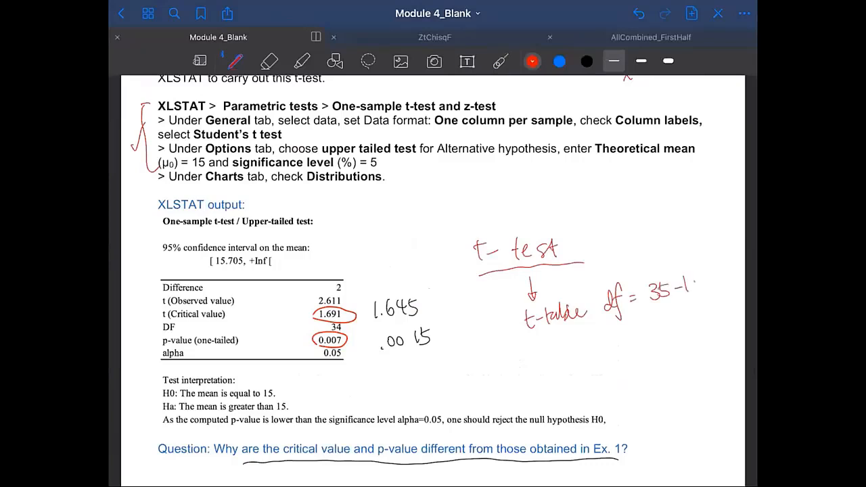
{"action": "left_click_drag", "start_coordinate": [709, 276], "coordinate": [710, 286]}
{"action": "left_click_drag", "start_coordinate": [719, 271], "coordinate": [730, 274]}
Point out the one-tailed p-value with the laser pointer and handwrite "c.v. is different." in red below an arrow from t-table
{"action": "left_click", "coordinate": [501, 61]}
{"action": "left_click_drag", "start_coordinate": [334, 338], "coordinate": [340, 336]}
{"action": "left_click", "coordinate": [564, 342]}
{"action": "left_click", "coordinate": [235, 62]}
{"action": "left_click_drag", "start_coordinate": [545, 335], "coordinate": [545, 386]}
{"action": "left_click", "coordinate": [551, 382]}
{"action": "mouse_move", "coordinate": [554, 372]}
{"action": "left_mouse_down"}
{"action": "mouse_move", "coordinate": [593, 376]}
{"action": "mouse_move", "coordinate": [615, 351]}
{"action": "mouse_move", "coordinate": [624, 374]}
{"action": "left_mouse_up"}
{"action": "left_click_drag", "start_coordinate": [633, 339], "coordinate": [630, 372]}
{"action": "left_click_drag", "start_coordinate": [621, 355], "coordinate": [691, 334]}
{"action": "left_click_drag", "start_coordinate": [673, 347], "coordinate": [694, 342]}
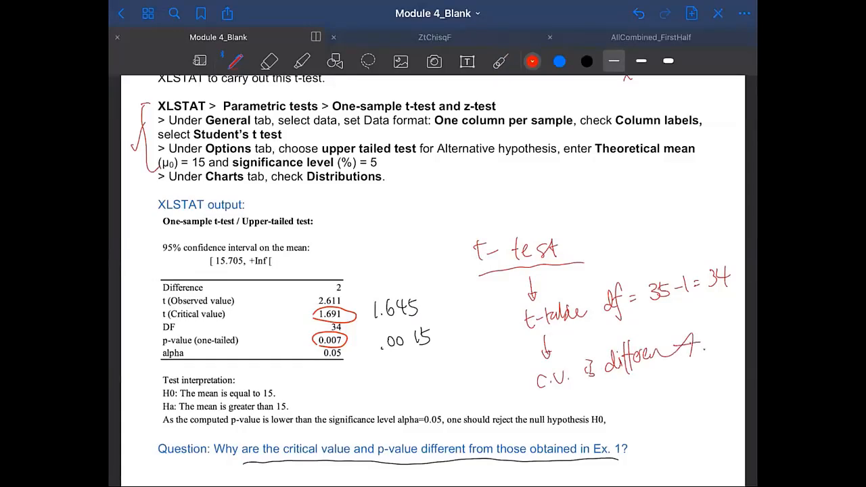